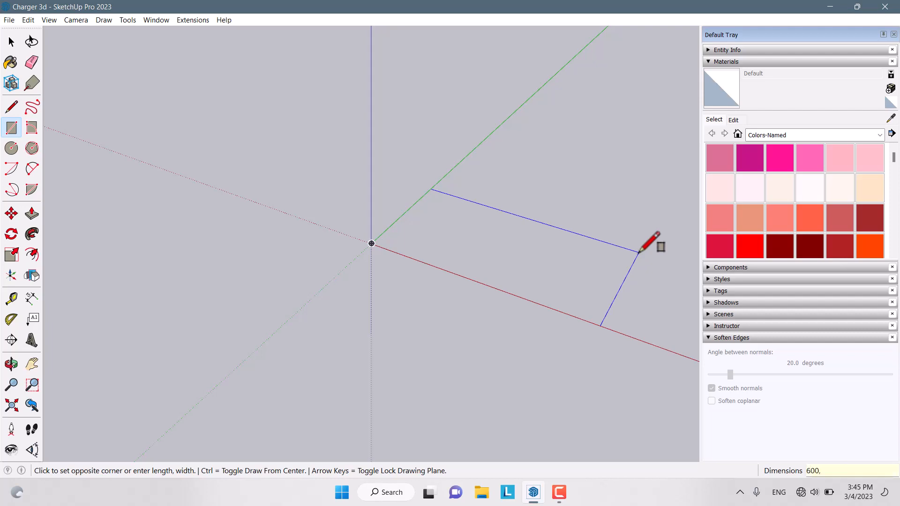
- Draw a 600 cm long rectangle on the ground plane, starting at the origin and running along the red axis
{"action": "type", "text": "00"}
{"action": "key", "text": "Return"}
{"action": "key", "text": "space"}
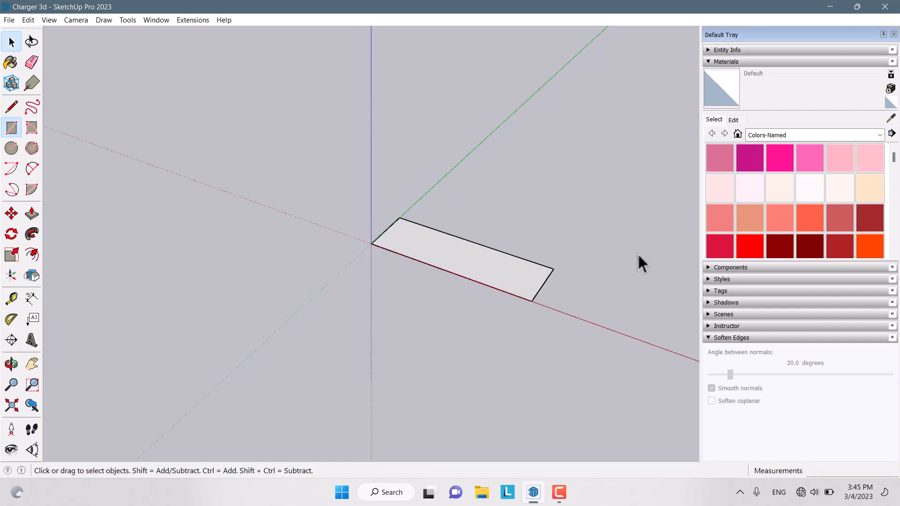
- Widen the rectangle by moving its long edge opposite the origin 100 cm outward along the green axis
{"action": "scroll", "coordinate": [637, 252], "scroll_direction": "up", "scroll_amount": 3}
{"action": "middle_click_drag", "start_coordinate": [341, 298], "coordinate": [157, 295]}
{"action": "left_click", "coordinate": [380, 232]}
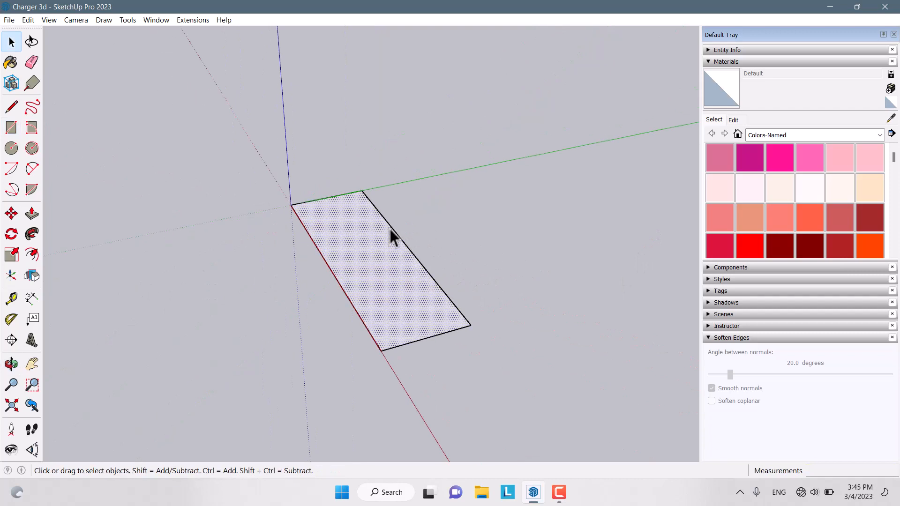
{"action": "left_click", "coordinate": [390, 229]}
{"action": "left_click", "coordinate": [11, 214]}
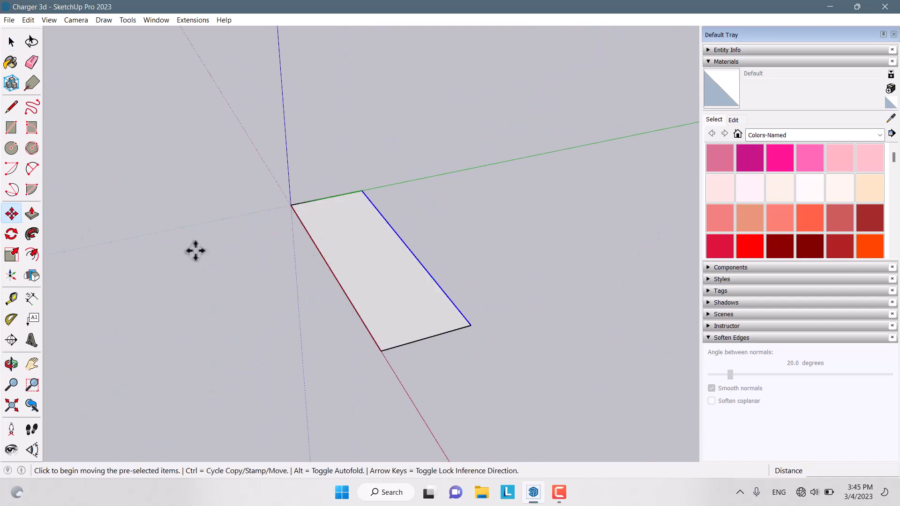
{"action": "left_click", "coordinate": [417, 243]}
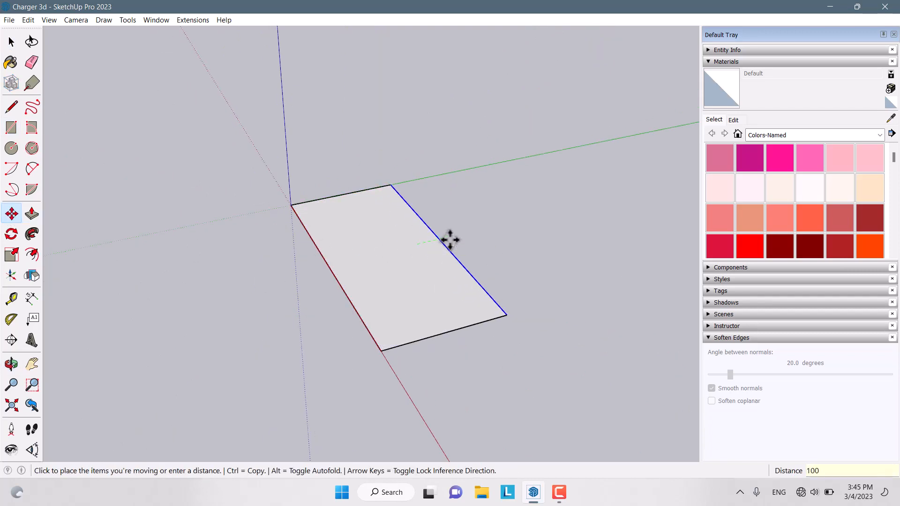
{"action": "key", "text": "Return"}
{"action": "key", "text": "space"}
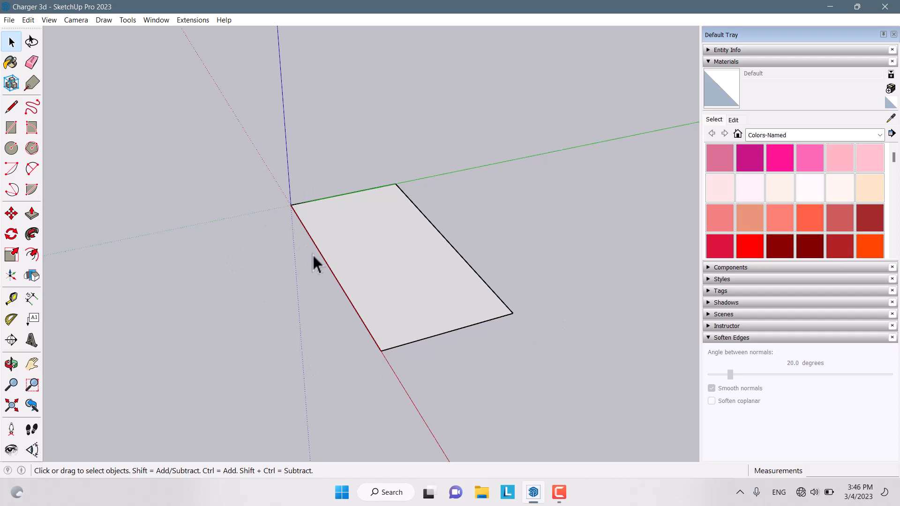
- Place guides 40 cm inside the rectangle's long edge on the red axis and its short edge on the green axis
{"action": "left_click", "coordinate": [11, 299]}
{"action": "scroll", "coordinate": [320, 211], "scroll_direction": "up", "scroll_amount": 2}
{"action": "left_click", "coordinate": [293, 218]}
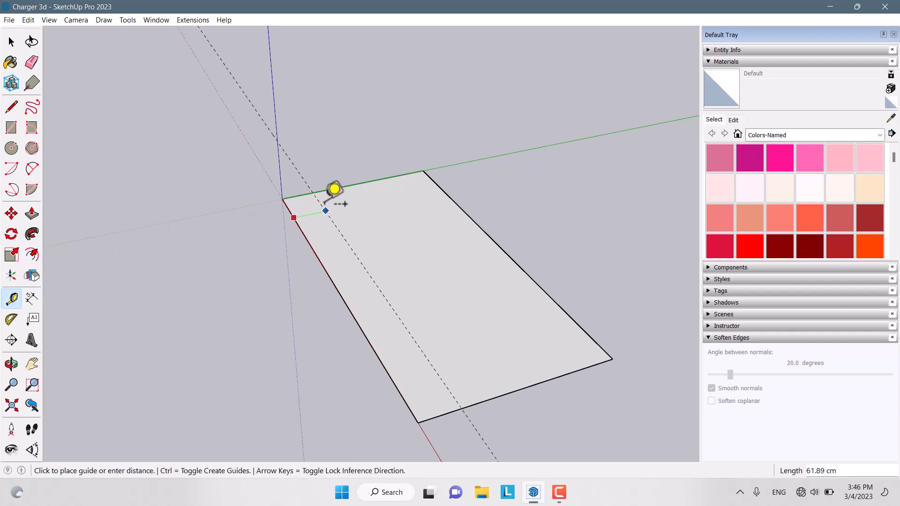
{"action": "scroll", "coordinate": [334, 189], "scroll_direction": "up", "scroll_amount": 1}
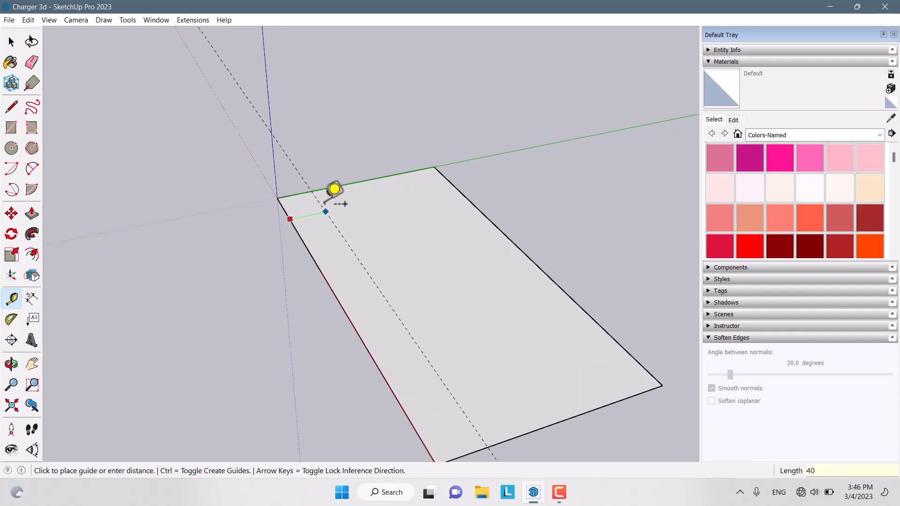
{"action": "key", "text": "Return"}
{"action": "left_click", "coordinate": [324, 188]}
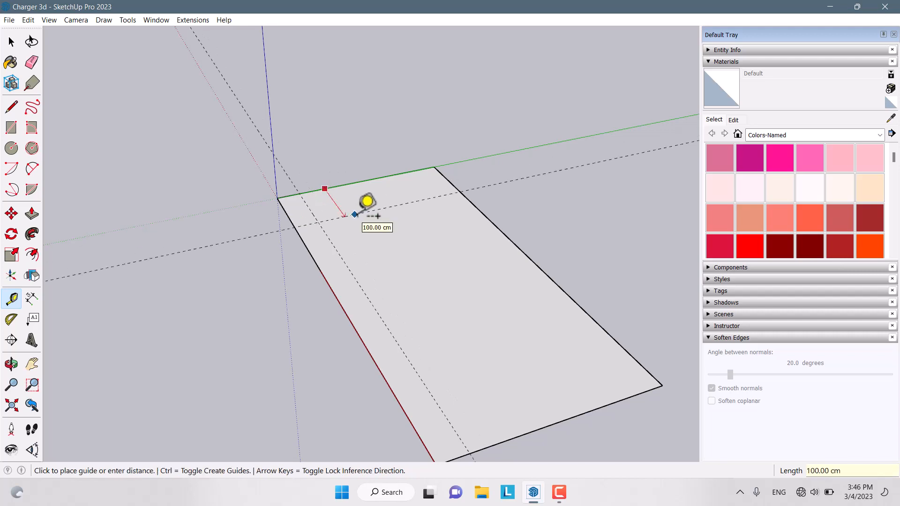
{"action": "key", "text": "Return"}
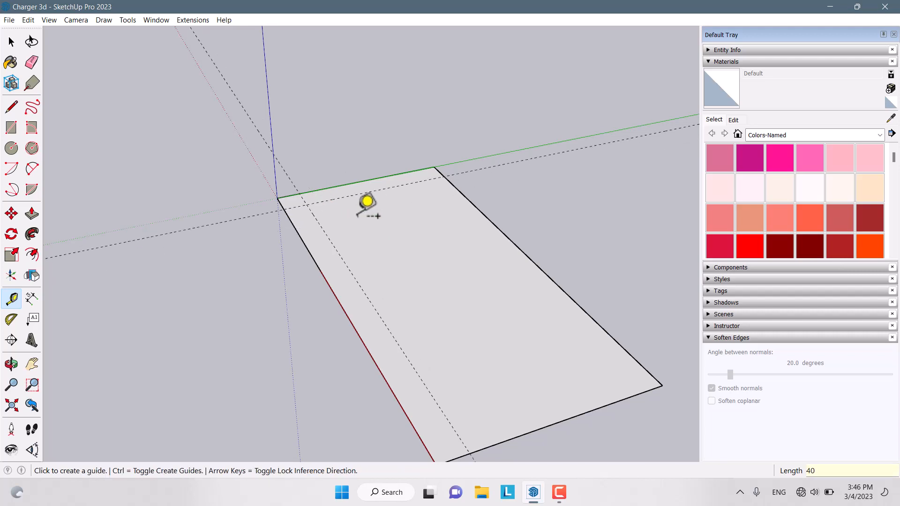
- Place guides 40 cm inside the rectangle's other long edge and its far short edge
{"action": "left_click", "coordinate": [467, 199]}
{"action": "type", "text": "40"}
{"action": "key", "text": "Return"}
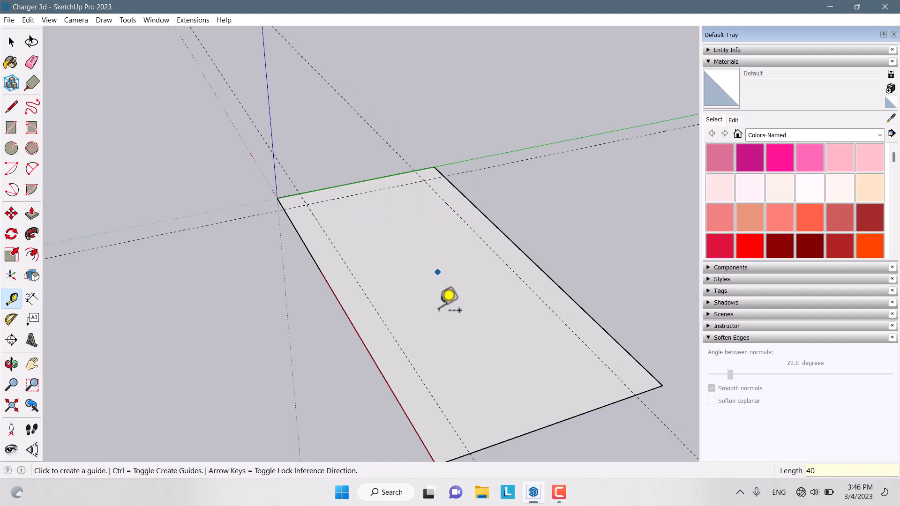
{"action": "left_click", "coordinate": [589, 410]}
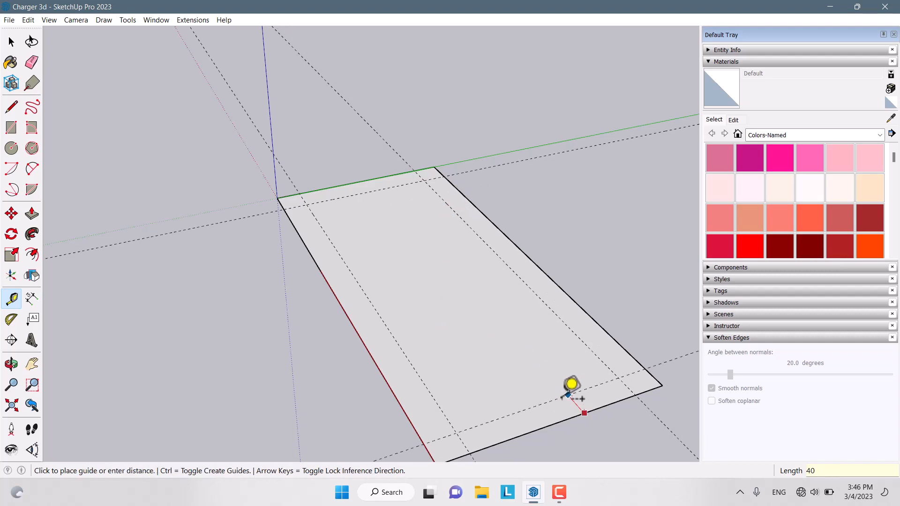
{"action": "type", "text": "40"}
{"action": "key", "text": "Return"}
- Draw a two-point arc across the rectangle's corner at the origin, between the points where the guides cross its edges
{"action": "left_click", "coordinate": [37, 167]}
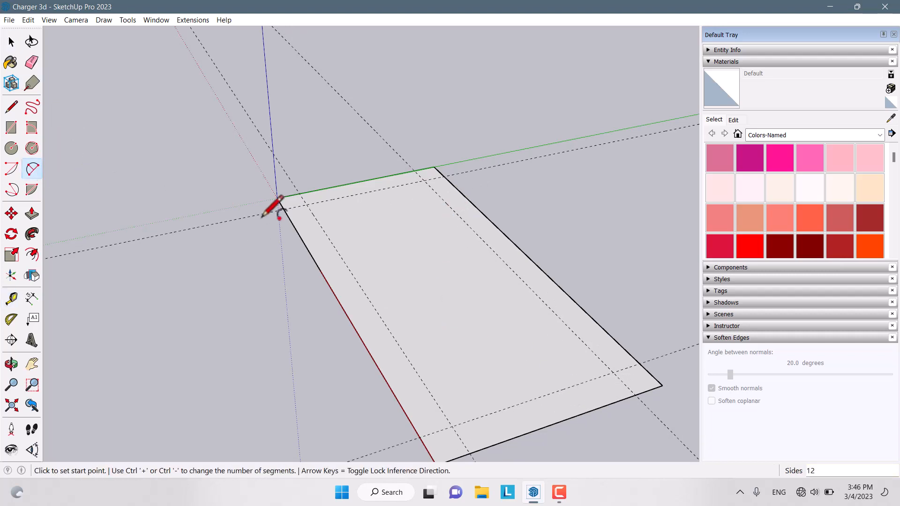
{"action": "scroll", "coordinate": [262, 217], "scroll_direction": "up", "scroll_amount": 2}
{"action": "left_click", "coordinate": [313, 179]}
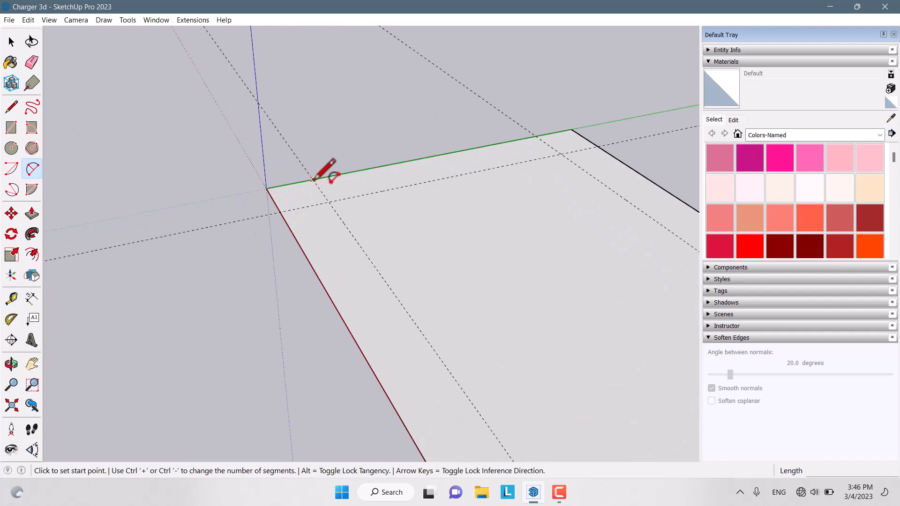
{"action": "left_click", "coordinate": [280, 212]}
{"action": "scroll", "coordinate": [280, 213], "scroll_direction": "up", "scroll_amount": 1}
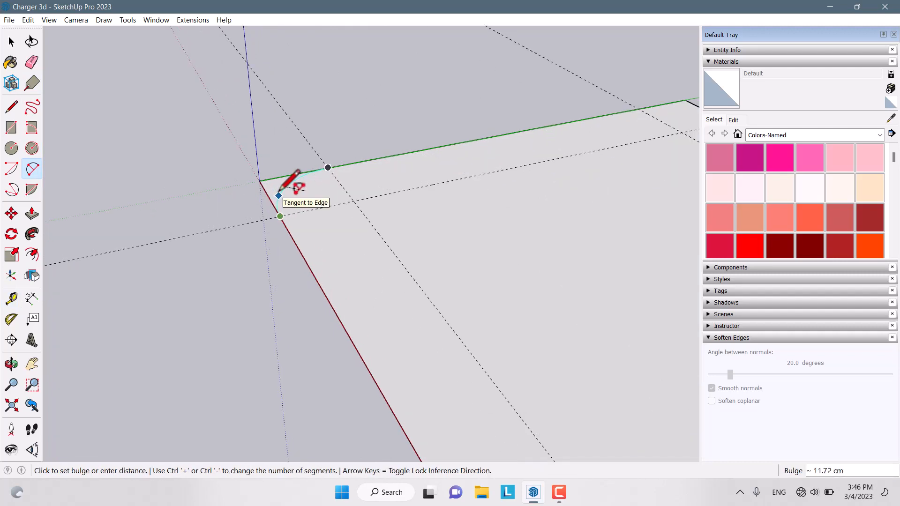
{"action": "key", "text": "Return"}
{"action": "scroll", "coordinate": [123, 225], "scroll_direction": "down", "scroll_amount": 2}
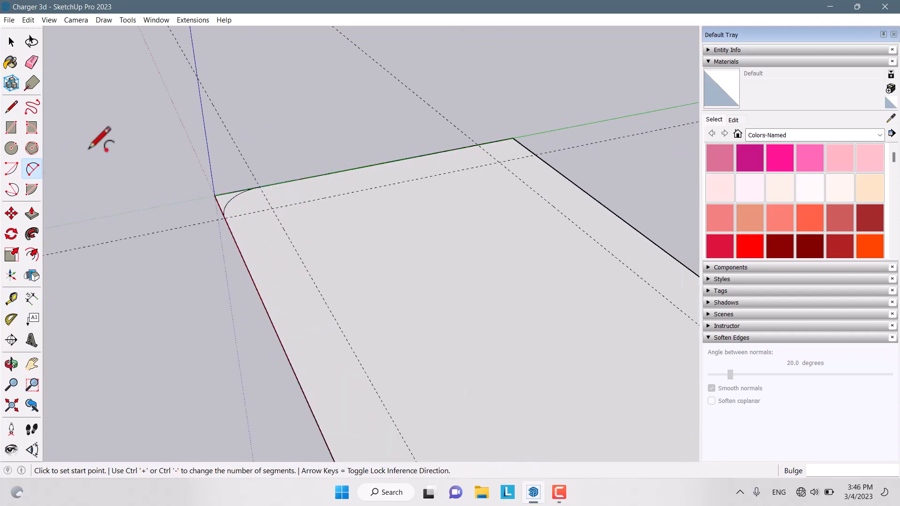
- Round the other corner on the green axis with a two-point arc between the guide crossings, with a bulge of 11 cm
{"action": "middle_click_drag", "start_coordinate": [458, 182], "coordinate": [398, 249]}
{"action": "scroll", "coordinate": [539, 124], "scroll_direction": "up", "scroll_amount": 2}
{"action": "left_click", "coordinate": [462, 137]}
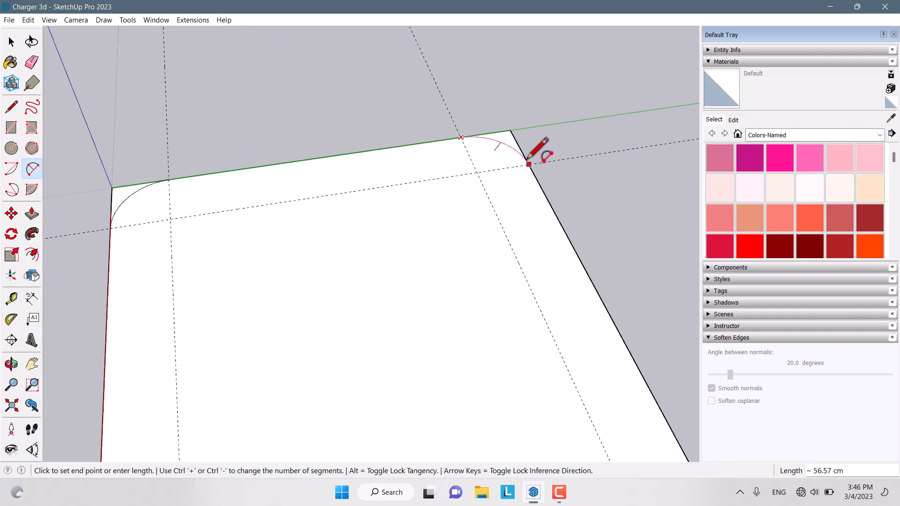
{"action": "left_click", "coordinate": [529, 164]}
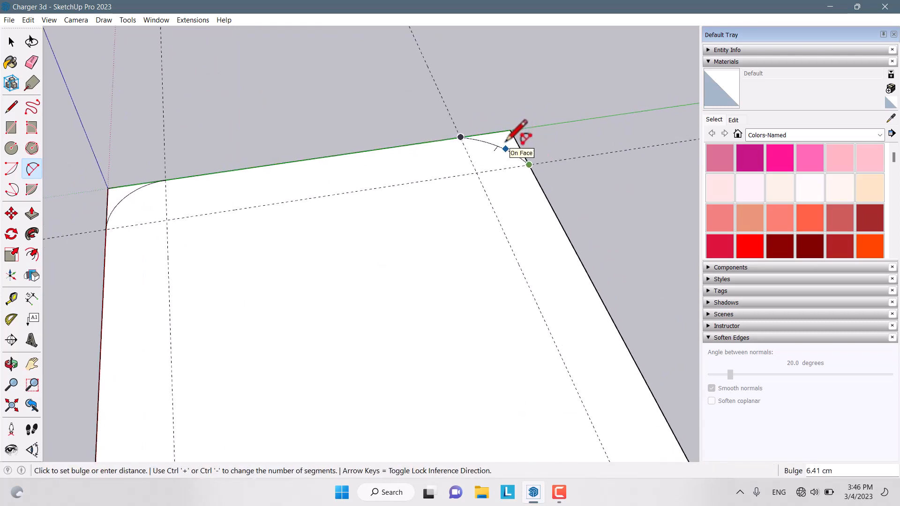
{"action": "scroll", "coordinate": [509, 136], "scroll_direction": "up", "scroll_amount": 1}
{"action": "scroll", "coordinate": [507, 140], "scroll_direction": "up", "scroll_amount": 1}
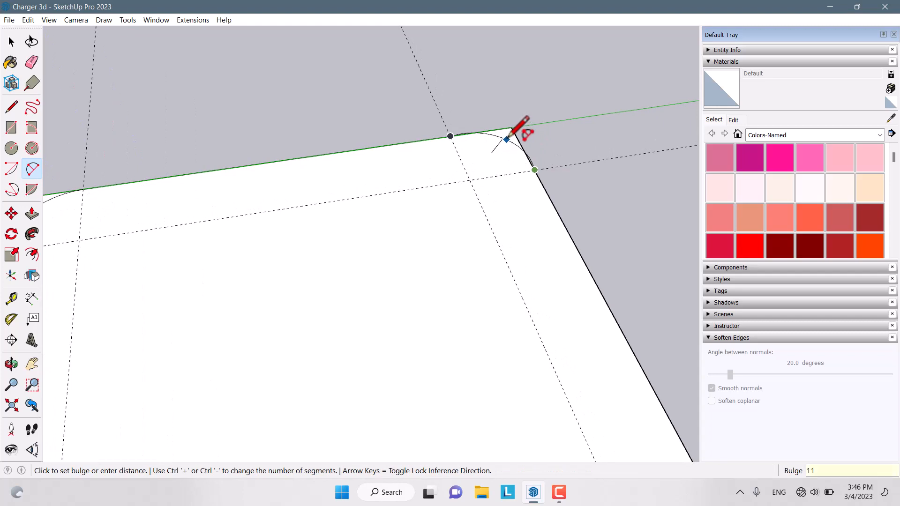
{"action": "left_click", "coordinate": [508, 137]}
- Draw an 11 cm bulge arc between the guide crossings at the far corner diagonally opposite the origin
{"action": "scroll", "coordinate": [446, 109], "scroll_direction": "down", "scroll_amount": 6}
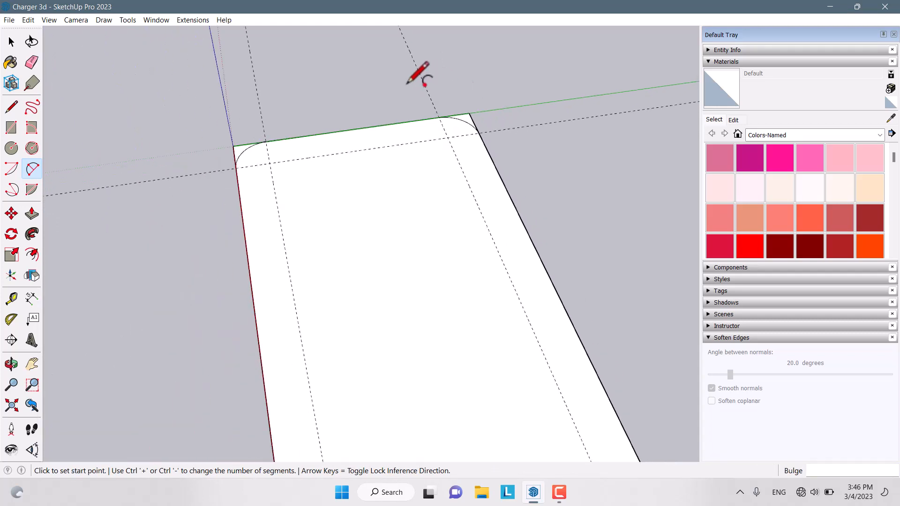
{"action": "scroll", "coordinate": [525, 305], "scroll_direction": "up", "scroll_amount": 5}
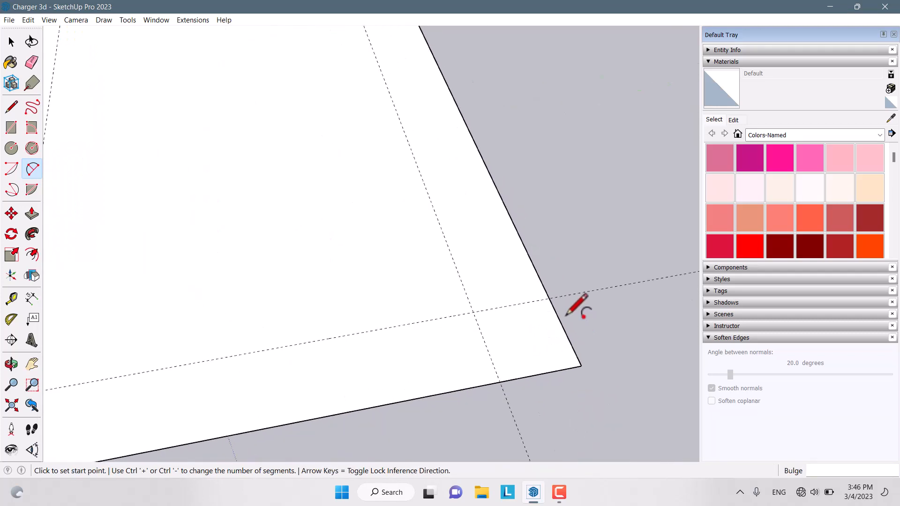
{"action": "left_click", "coordinate": [549, 299]}
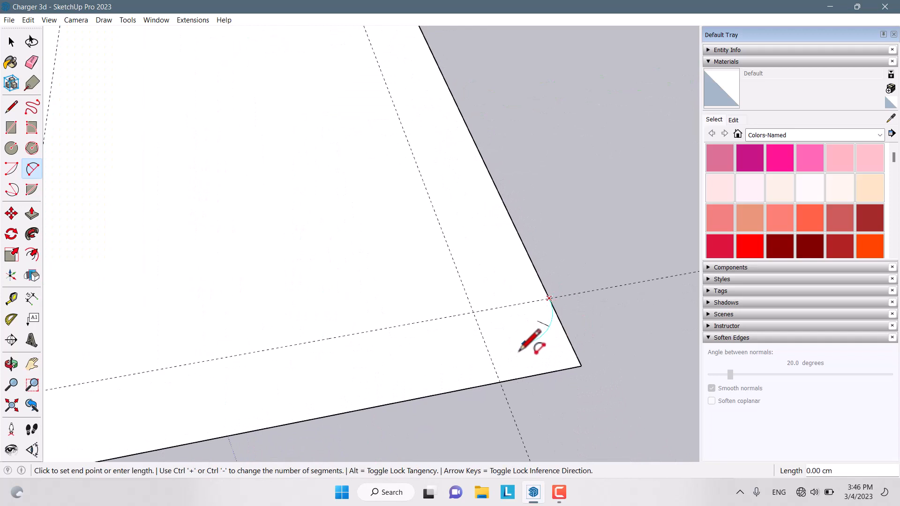
{"action": "left_click", "coordinate": [500, 381]}
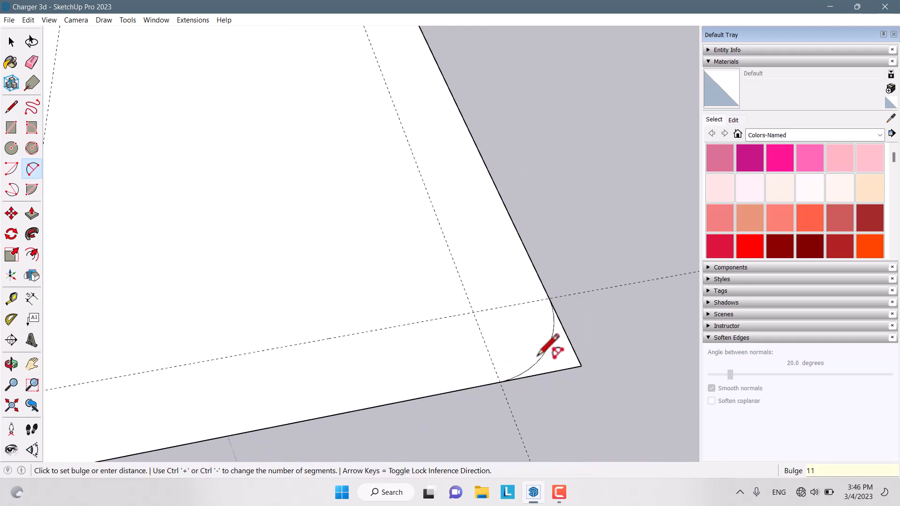
{"action": "left_click", "coordinate": [539, 355]}
- Draw the last corner arc at the far end of the red-axis edge, with a bulge of 11 cm
{"action": "scroll", "coordinate": [654, 153], "scroll_direction": "down", "scroll_amount": 5}
{"action": "scroll", "coordinate": [316, 328], "scroll_direction": "up", "scroll_amount": 6}
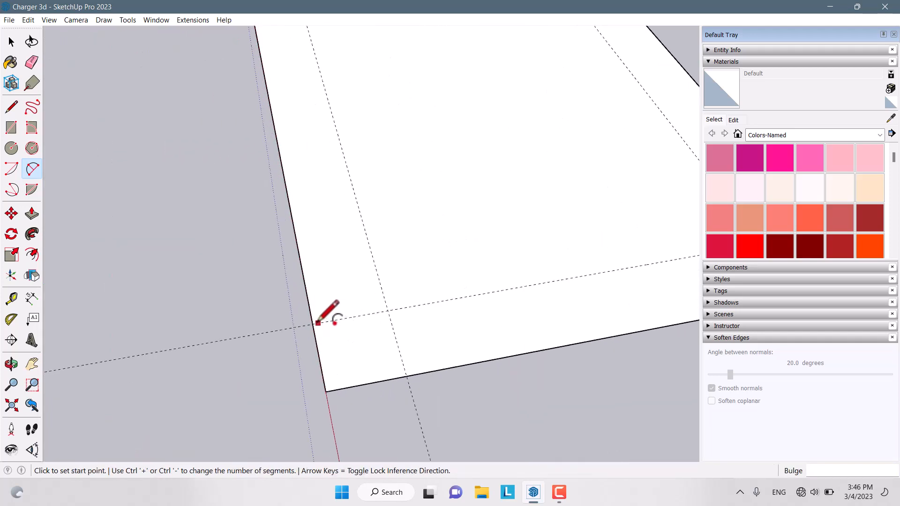
{"action": "left_click", "coordinate": [313, 324]}
{"action": "left_click", "coordinate": [407, 376]}
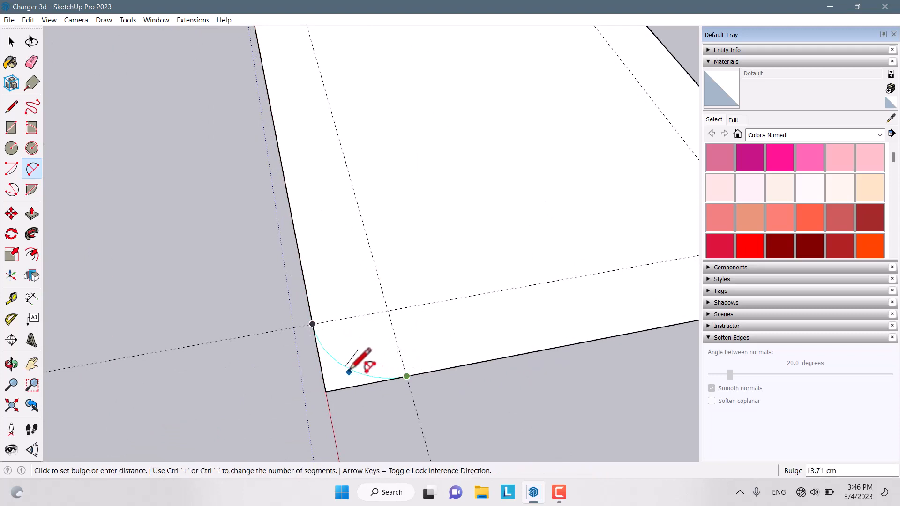
{"action": "left_click", "coordinate": [350, 368]}
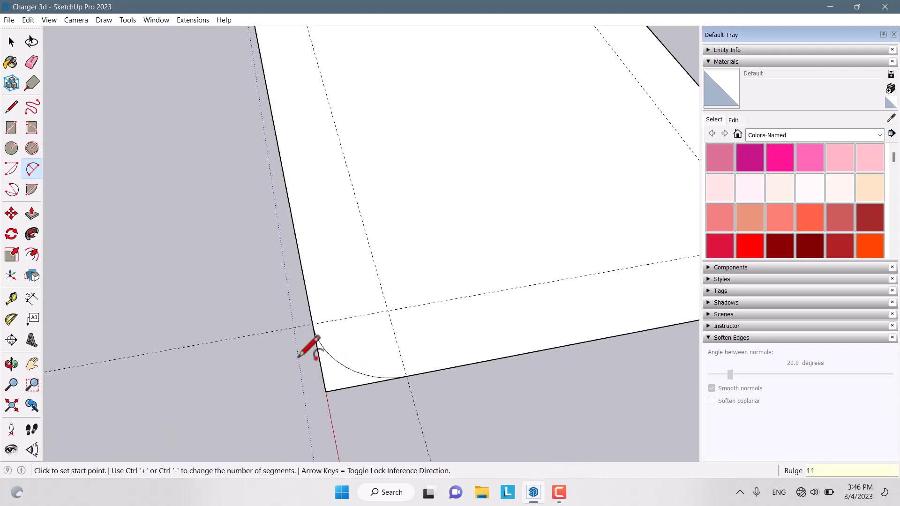
- Erase the leftover sharp corners at the rectangle's far short end, along with the lengthwise and far-end guides
{"action": "left_click", "coordinate": [32, 62]}
{"action": "scroll", "coordinate": [270, 260], "scroll_direction": "down", "scroll_amount": 2}
{"action": "mouse_move", "coordinate": [259, 268]}
{"action": "left_mouse_down"}
{"action": "mouse_move", "coordinate": [316, 334]}
{"action": "mouse_move", "coordinate": [378, 364]}
{"action": "left_mouse_up"}
{"action": "scroll", "coordinate": [306, 253], "scroll_direction": "down", "scroll_amount": 3}
{"action": "left_click_drag", "start_coordinate": [592, 262], "coordinate": [565, 308]}
{"action": "scroll", "coordinate": [583, 335], "scroll_direction": "down", "scroll_amount": 3}
- Erase the remaining guide and the two sharp corners outside the arcs at the origin end
{"action": "scroll", "coordinate": [498, 108], "scroll_direction": "up", "scroll_amount": 2}
{"action": "scroll", "coordinate": [482, 95], "scroll_direction": "up", "scroll_amount": 1}
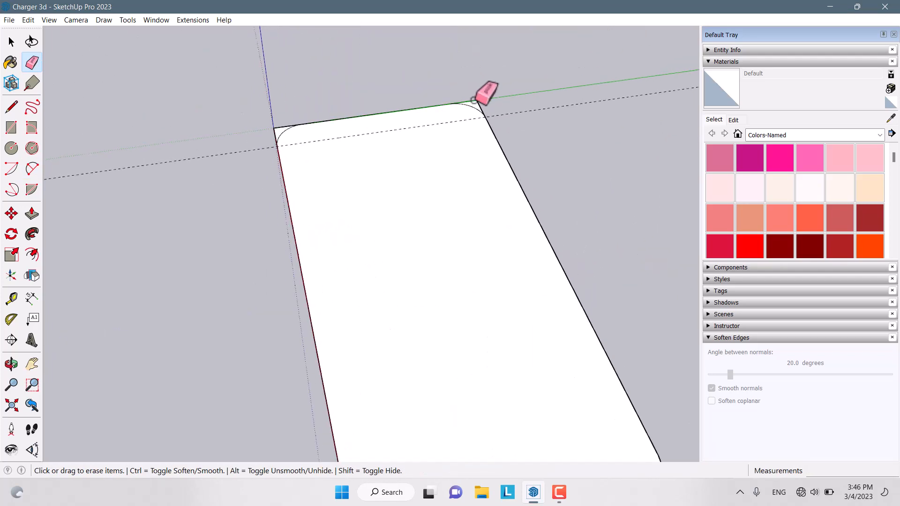
{"action": "left_click_drag", "start_coordinate": [474, 100], "coordinate": [505, 119]}
{"action": "left_click_drag", "start_coordinate": [276, 129], "coordinate": [269, 143]}
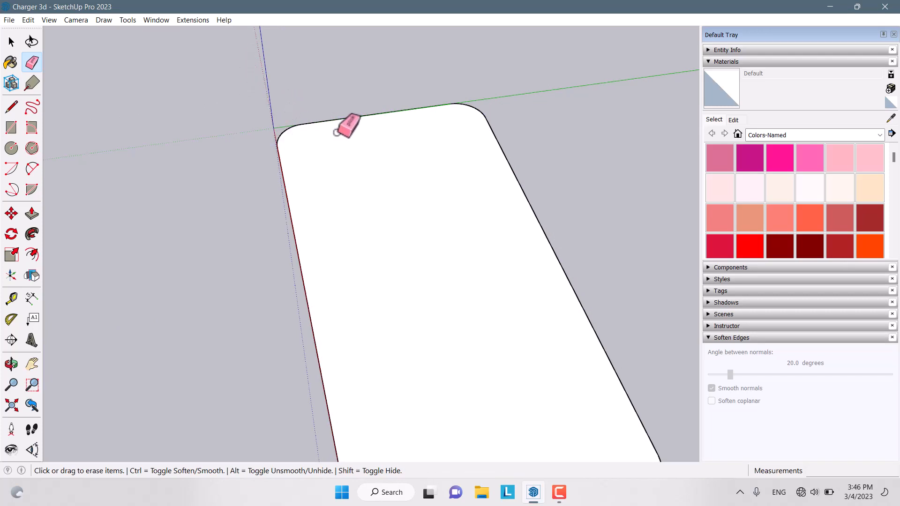
- Push/Pull the rounded rectangle face upward by 600 cm to form the body
{"action": "scroll", "coordinate": [313, 233], "scroll_direction": "down", "scroll_amount": 5}
{"action": "middle_click_drag", "start_coordinate": [374, 203], "coordinate": [515, 175]}
{"action": "scroll", "coordinate": [407, 238], "scroll_direction": "up", "scroll_amount": 3}
{"action": "key", "text": "space"}
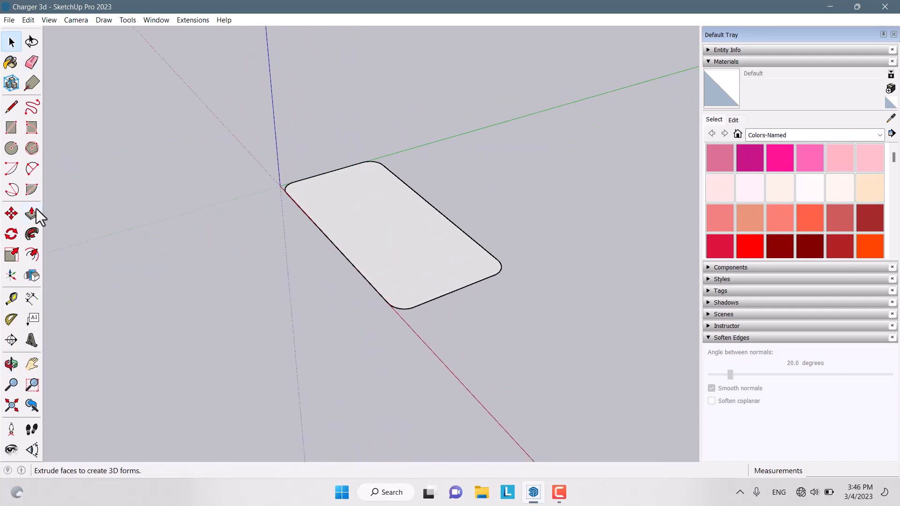
{"action": "left_click", "coordinate": [32, 213]}
{"action": "left_click", "coordinate": [355, 244]}
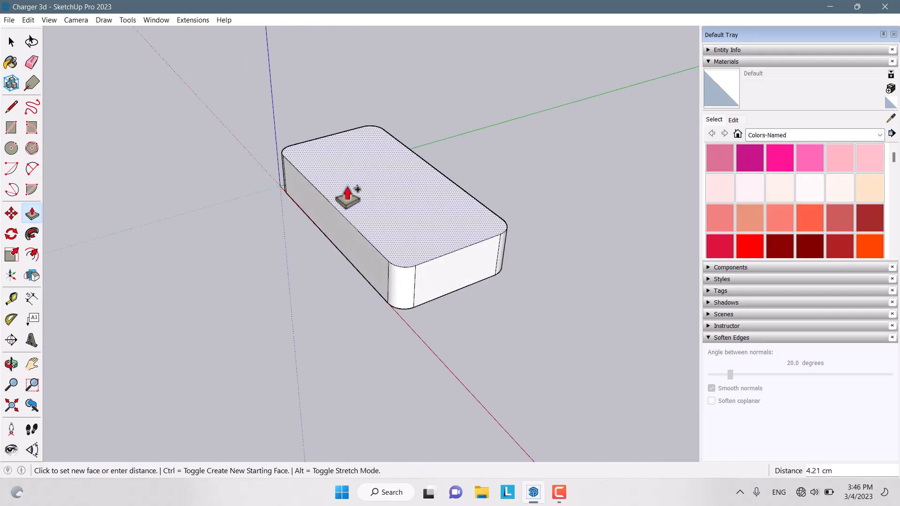
{"action": "scroll", "coordinate": [347, 141], "scroll_direction": "down", "scroll_amount": 2}
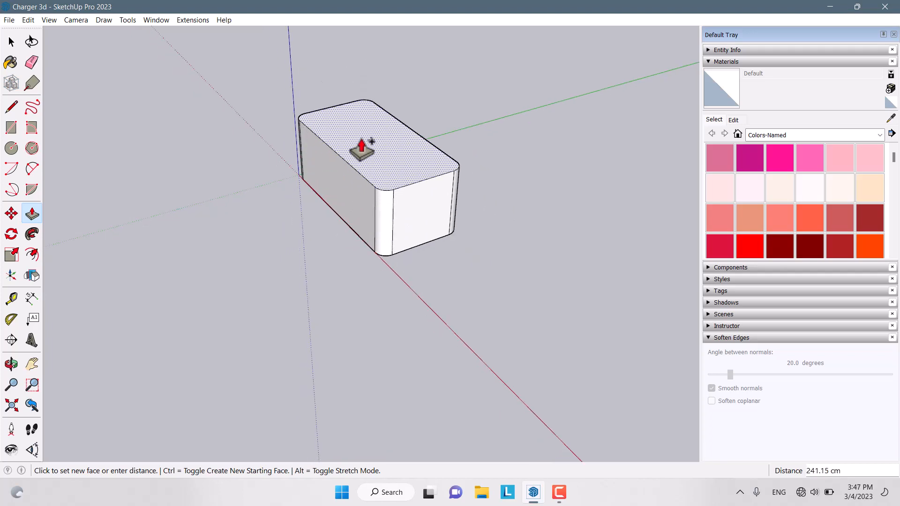
{"action": "middle_click_drag", "start_coordinate": [361, 147], "coordinate": [404, 207], "text": "shift"}
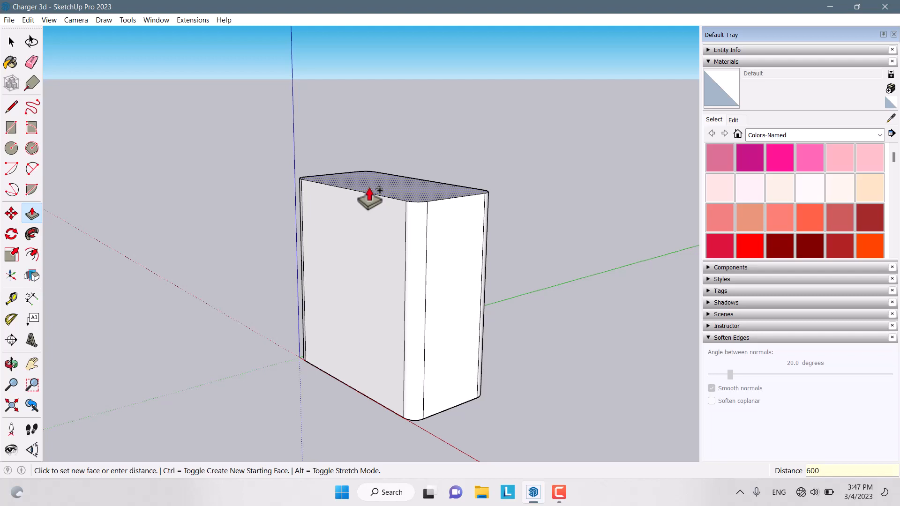
{"action": "key", "text": "Return"}
{"action": "scroll", "coordinate": [381, 209], "scroll_direction": "down", "scroll_amount": 3}
{"action": "middle_click_drag", "start_coordinate": [382, 208], "coordinate": [395, 319]}
{"action": "key", "text": "space"}
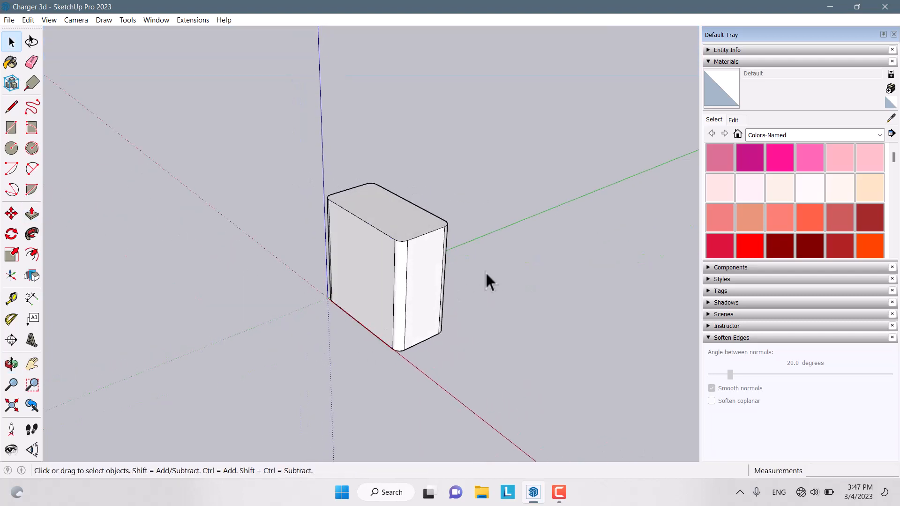
- Offset the outline of the body's top face inward by 80 cm
{"action": "scroll", "coordinate": [375, 241], "scroll_direction": "up", "scroll_amount": 3}
{"action": "mouse_move", "coordinate": [358, 247]}
{"action": "middle_mouse_down"}
{"action": "mouse_move", "coordinate": [374, 271]}
{"action": "mouse_move", "coordinate": [545, 388]}
{"action": "mouse_move", "coordinate": [482, 386]}
{"action": "mouse_move", "coordinate": [408, 319]}
{"action": "mouse_move", "coordinate": [361, 229]}
{"action": "middle_mouse_up"}
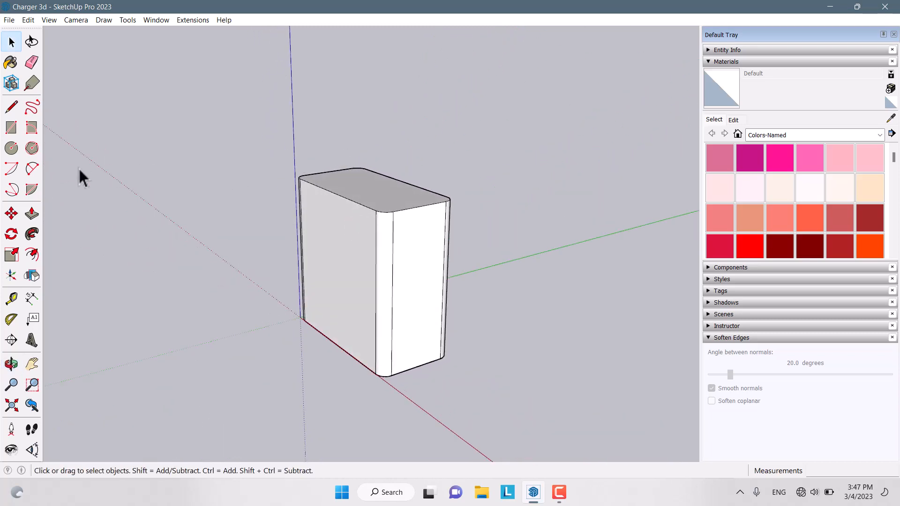
{"action": "left_click", "coordinate": [39, 255]}
{"action": "middle_click_drag", "start_coordinate": [442, 293], "coordinate": [443, 346]}
{"action": "scroll", "coordinate": [370, 211], "scroll_direction": "up", "scroll_amount": 2}
{"action": "left_click", "coordinate": [372, 214]}
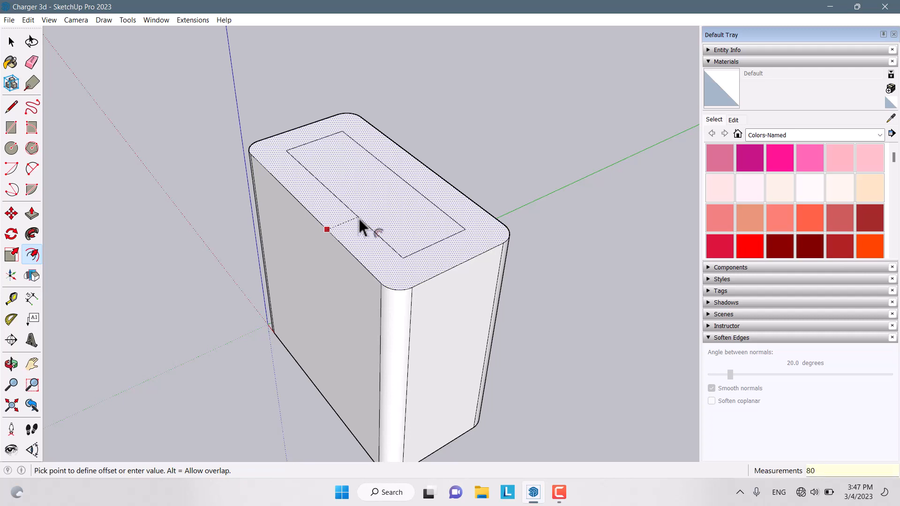
{"action": "key", "text": "Return"}
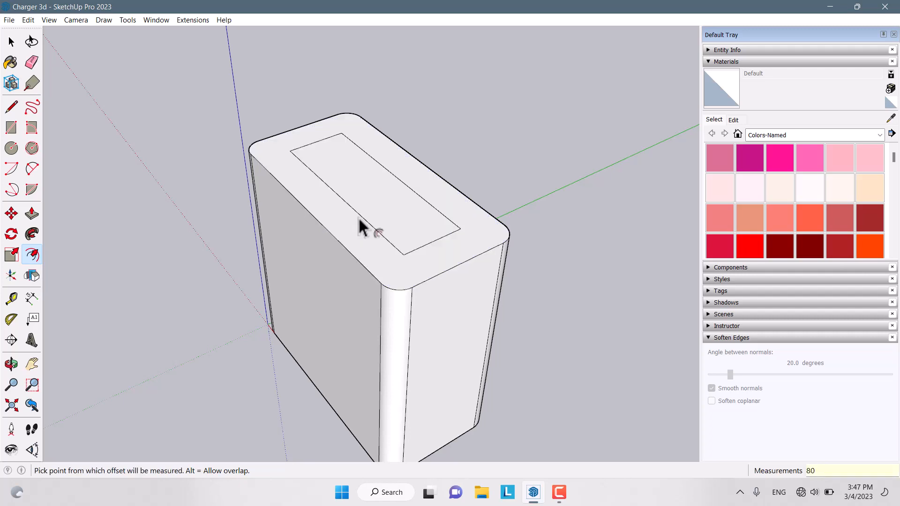
- Push/Pull the inner offset rectangle on the body's top face upward by 300 cm to form a raised block
{"action": "left_click", "coordinate": [31, 214]}
{"action": "scroll", "coordinate": [281, 236], "scroll_direction": "down", "scroll_amount": 3}
{"action": "mouse_move", "coordinate": [375, 220]}
{"action": "middle_mouse_down"}
{"action": "mouse_move", "coordinate": [396, 215]}
{"action": "mouse_move", "coordinate": [388, 213]}
{"action": "middle_mouse_up"}
{"action": "left_click", "coordinate": [389, 214]}
{"action": "scroll", "coordinate": [399, 145], "scroll_direction": "down", "scroll_amount": 2}
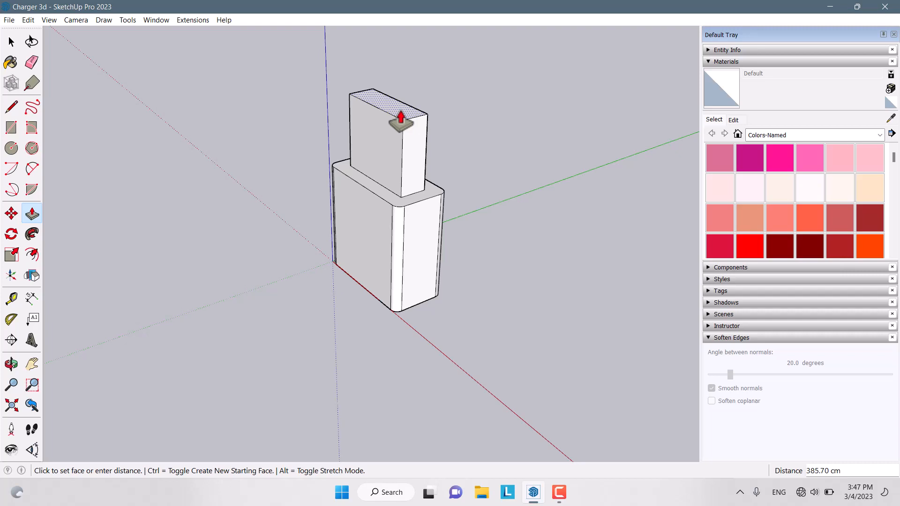
{"action": "type", "text": "3"}
{"action": "key", "text": "Return"}
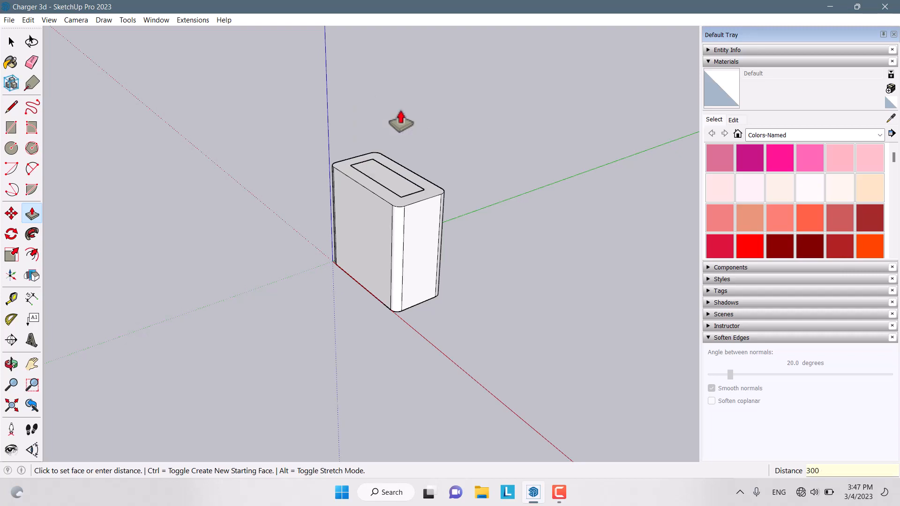
{"action": "key", "text": "Return"}
{"action": "scroll", "coordinate": [398, 142], "scroll_direction": "up", "scroll_amount": 2}
{"action": "key", "text": "space"}
{"action": "middle_click_drag", "start_coordinate": [394, 146], "coordinate": [402, 170]}
{"action": "scroll", "coordinate": [402, 168], "scroll_direction": "up", "scroll_amount": 2}
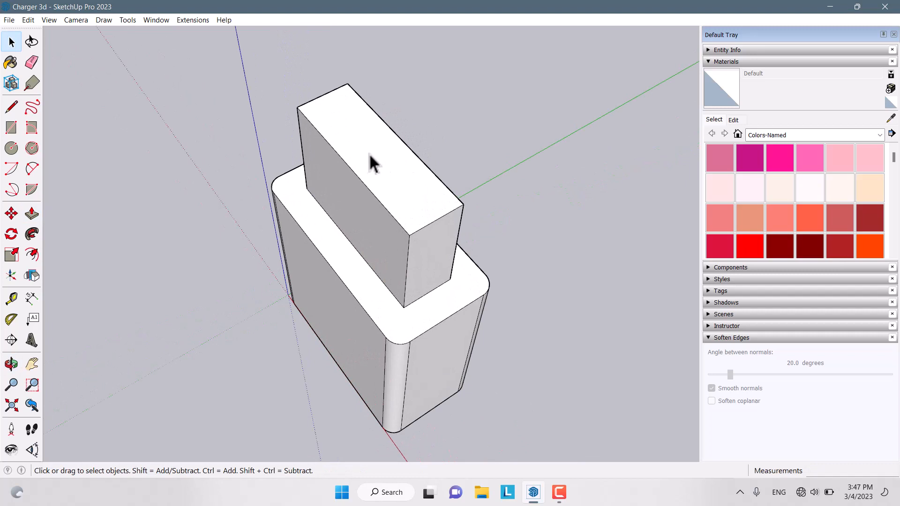
- Place guides across the raised block's top face, 100 cm inward from each short end
{"action": "scroll", "coordinate": [323, 152], "scroll_direction": "down", "scroll_amount": 2}
{"action": "scroll", "coordinate": [375, 188], "scroll_direction": "up", "scroll_amount": 3}
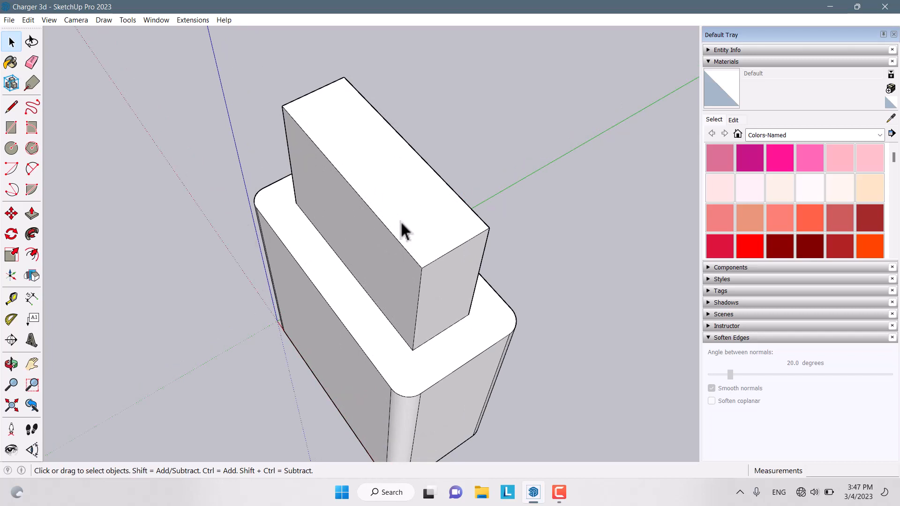
{"action": "scroll", "coordinate": [396, 221], "scroll_direction": "down", "scroll_amount": 2}
{"action": "scroll", "coordinate": [343, 127], "scroll_direction": "up", "scroll_amount": 3}
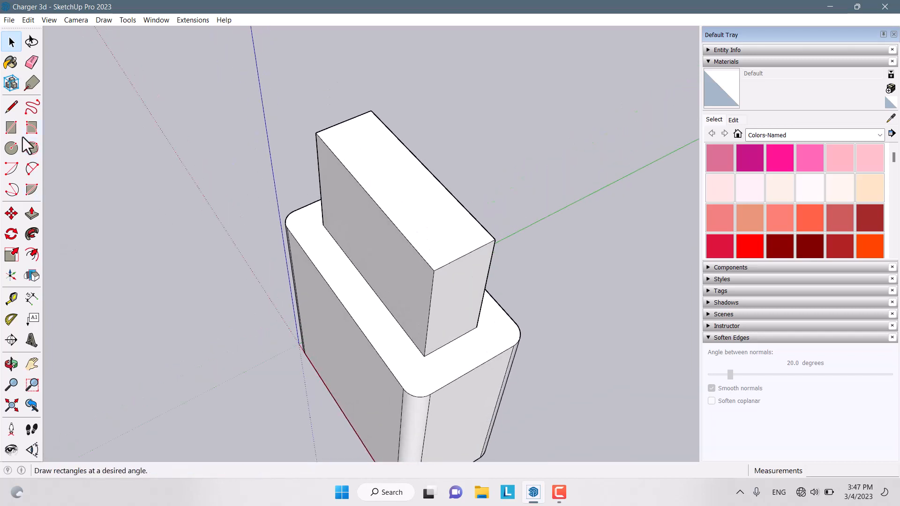
{"action": "left_click", "coordinate": [11, 298]}
{"action": "scroll", "coordinate": [333, 169], "scroll_direction": "up", "scroll_amount": 3}
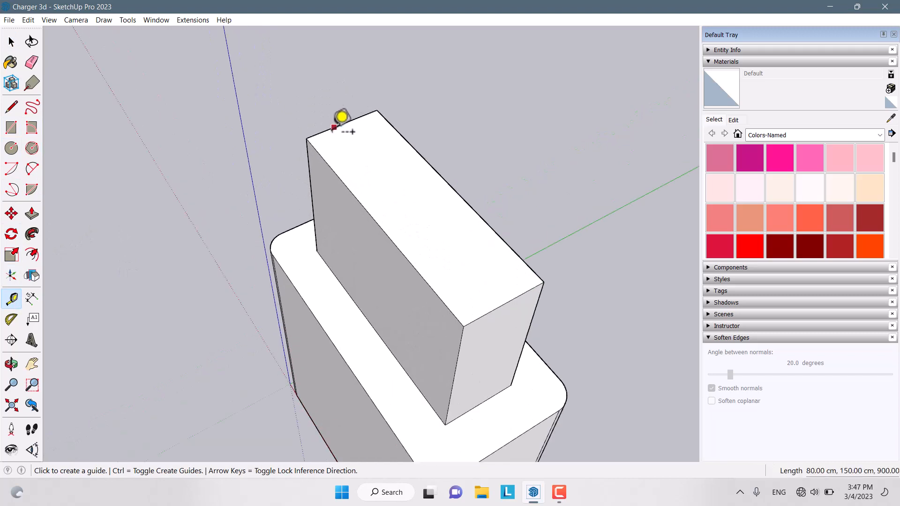
{"action": "left_click", "coordinate": [321, 133]}
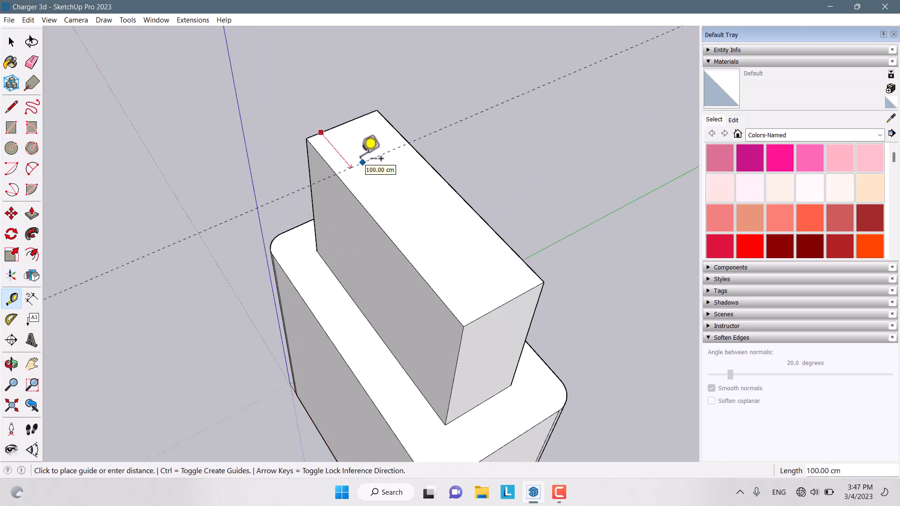
{"action": "key", "text": "Return"}
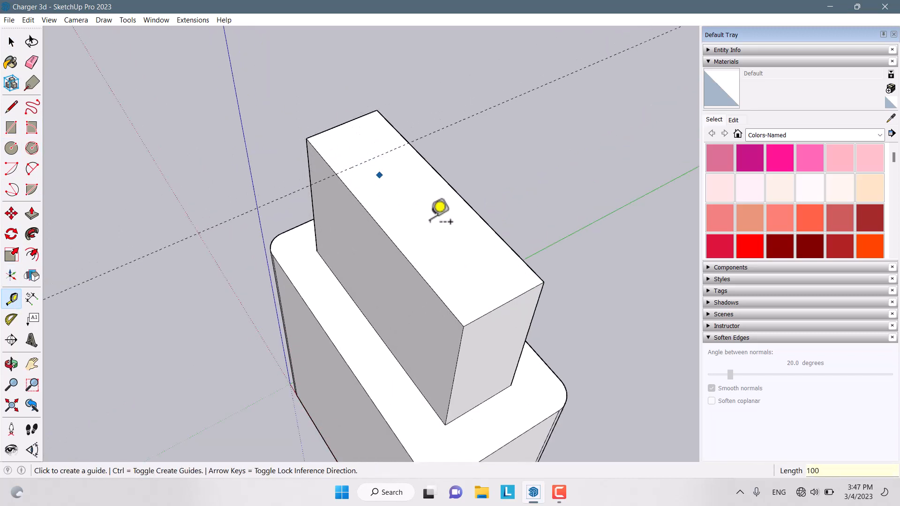
{"action": "left_click", "coordinate": [479, 318]}
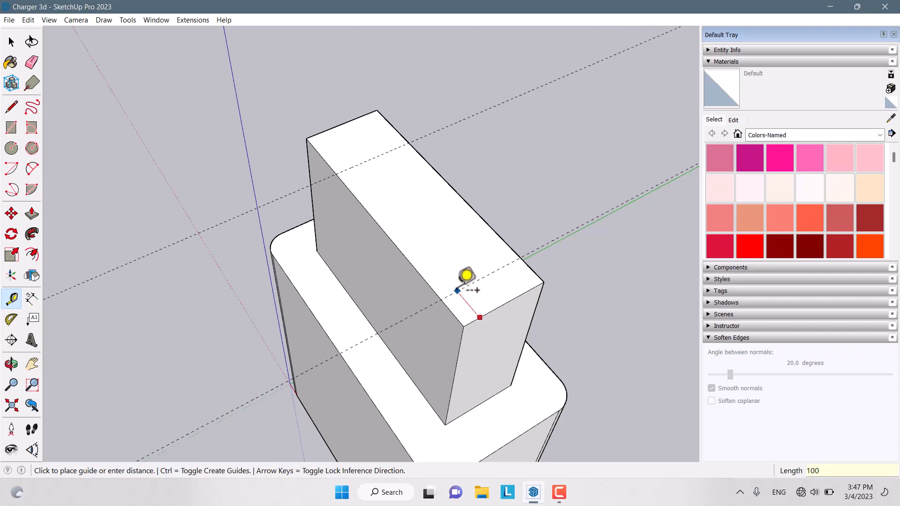
{"action": "key", "text": "Return"}
{"action": "scroll", "coordinate": [432, 258], "scroll_direction": "down", "scroll_amount": 2}
{"action": "middle_click_drag", "start_coordinate": [433, 258], "coordinate": [422, 258]}
{"action": "scroll", "coordinate": [481, 285], "scroll_direction": "up", "scroll_amount": 2}
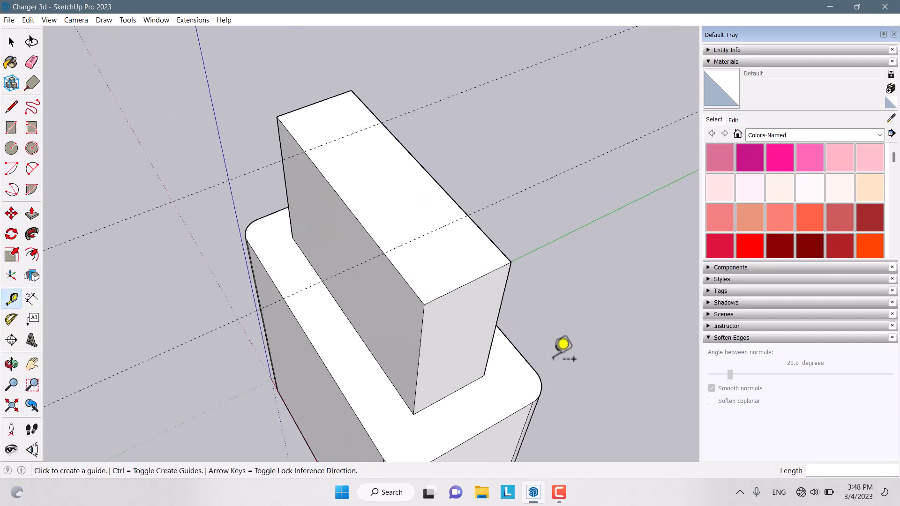
- Place a lengthwise centre guide on the block's top face, 70 cm from the long edge through the short edge's midpoint
{"action": "scroll", "coordinate": [416, 287], "scroll_direction": "down", "scroll_amount": 2}
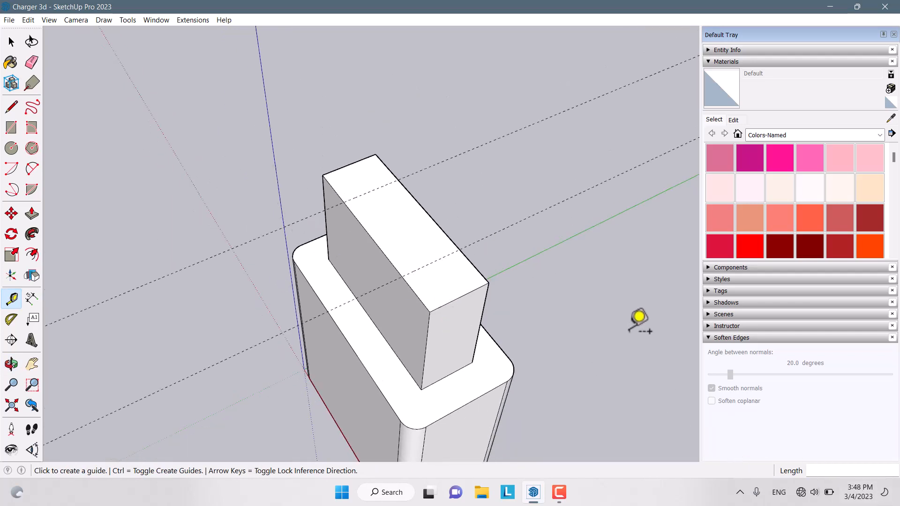
{"action": "scroll", "coordinate": [523, 308], "scroll_direction": "up", "scroll_amount": 2}
{"action": "scroll", "coordinate": [538, 298], "scroll_direction": "down", "scroll_amount": 2}
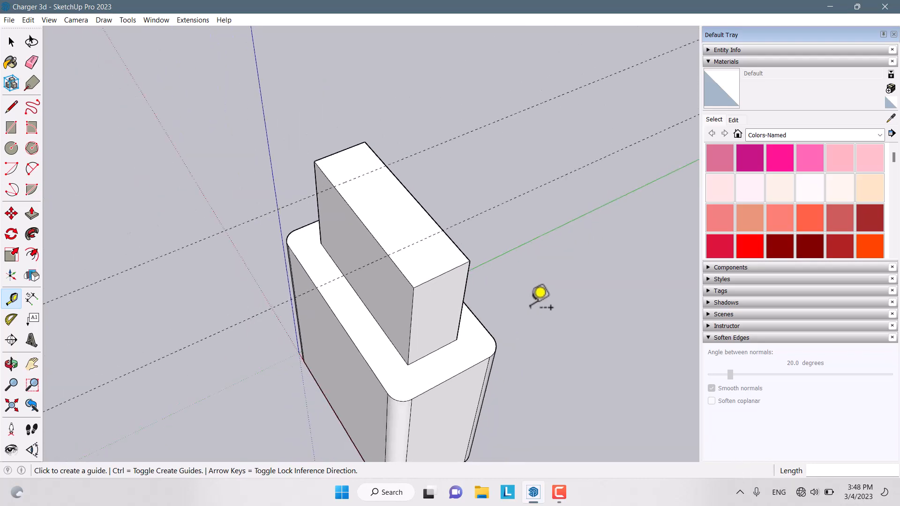
{"action": "mouse_move", "coordinate": [539, 298]}
{"action": "middle_mouse_down"}
{"action": "mouse_move", "coordinate": [591, 263]}
{"action": "mouse_move", "coordinate": [573, 259]}
{"action": "mouse_move", "coordinate": [503, 319]}
{"action": "mouse_move", "coordinate": [535, 298]}
{"action": "middle_mouse_up"}
{"action": "scroll", "coordinate": [378, 197], "scroll_direction": "up", "scroll_amount": 2}
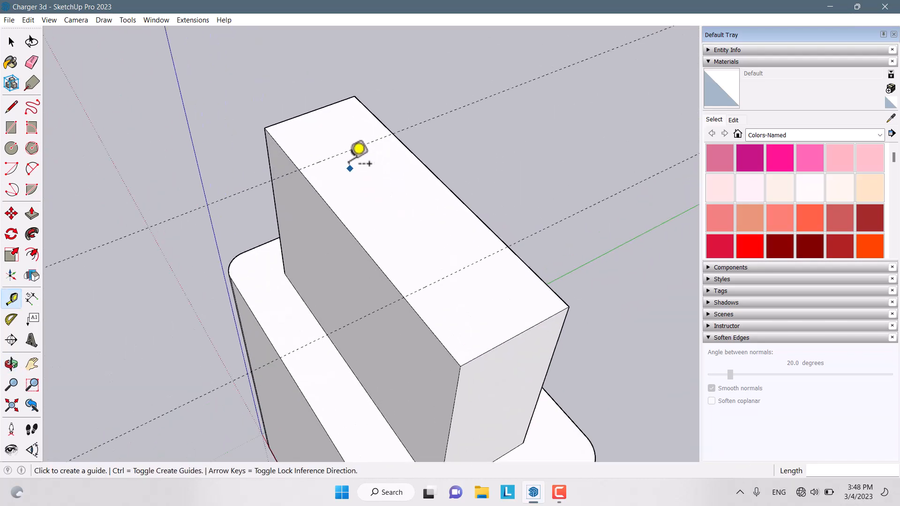
{"action": "left_click", "coordinate": [285, 151]}
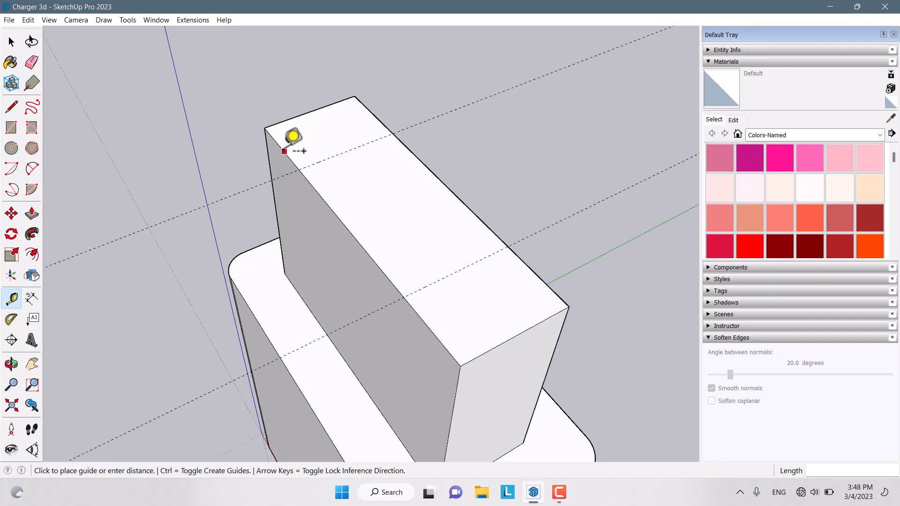
{"action": "left_click", "coordinate": [310, 112]}
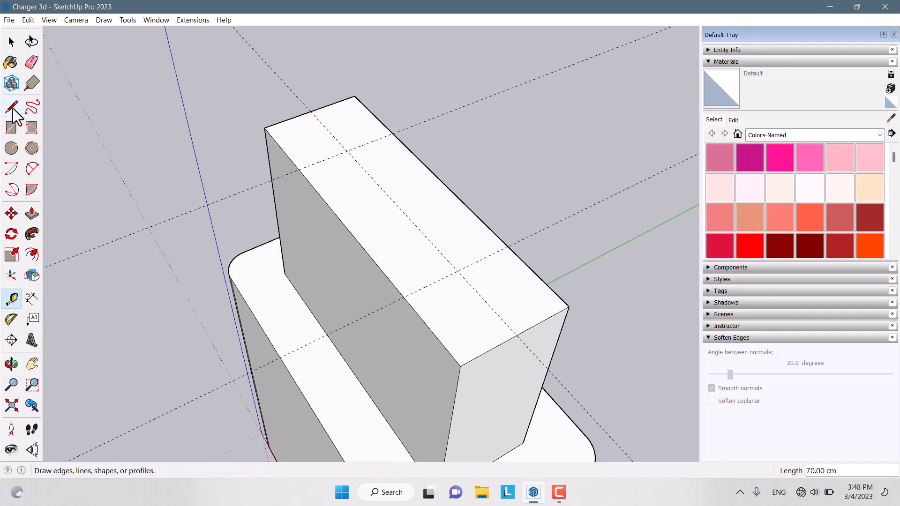
- Place a guide 80 cm outward from each crosswise guide, toward the nearest short end of the block's top
{"action": "left_click", "coordinate": [317, 162]}
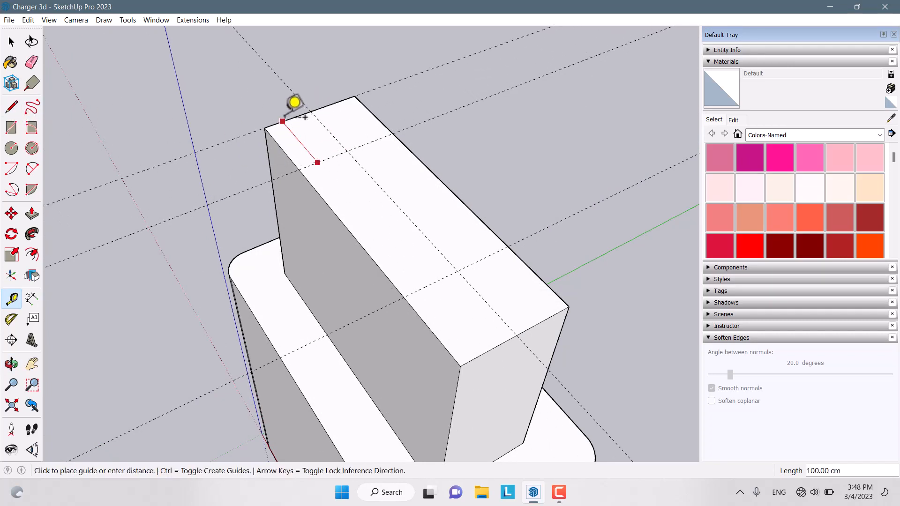
{"action": "key", "text": "Return"}
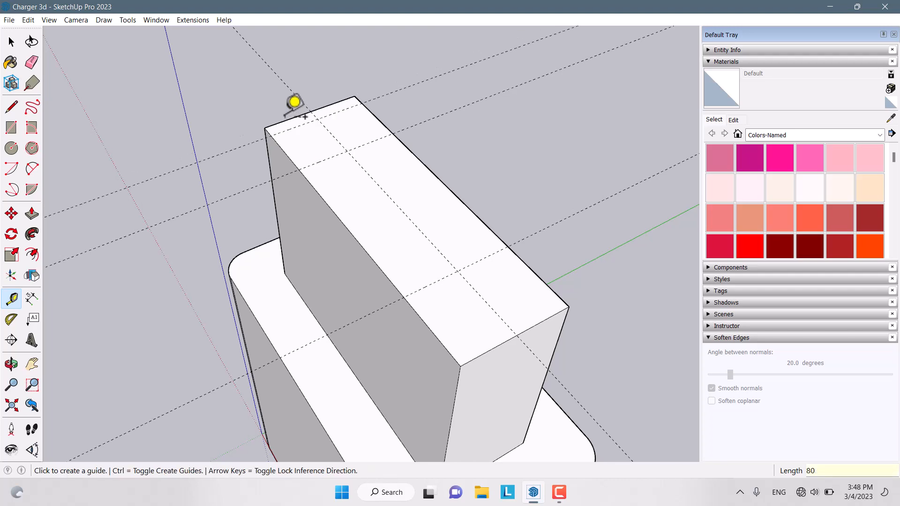
{"action": "scroll", "coordinate": [337, 107], "scroll_direction": "down", "scroll_amount": 3}
{"action": "left_click", "coordinate": [383, 213]}
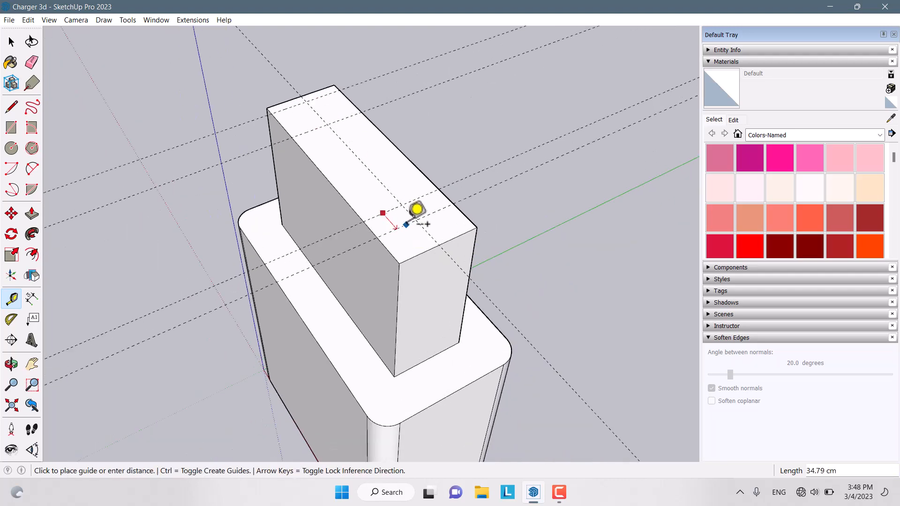
{"action": "type", "text": "80"}
{"action": "key", "text": "Return"}
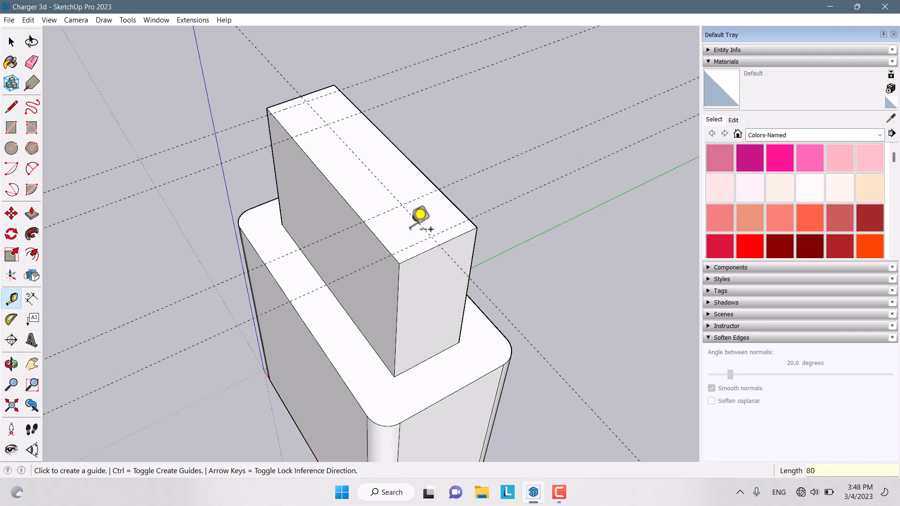
{"action": "scroll", "coordinate": [411, 229], "scroll_direction": "up", "scroll_amount": 3}
{"action": "key", "text": "space"}
{"action": "scroll", "coordinate": [446, 262], "scroll_direction": "down", "scroll_amount": 2}
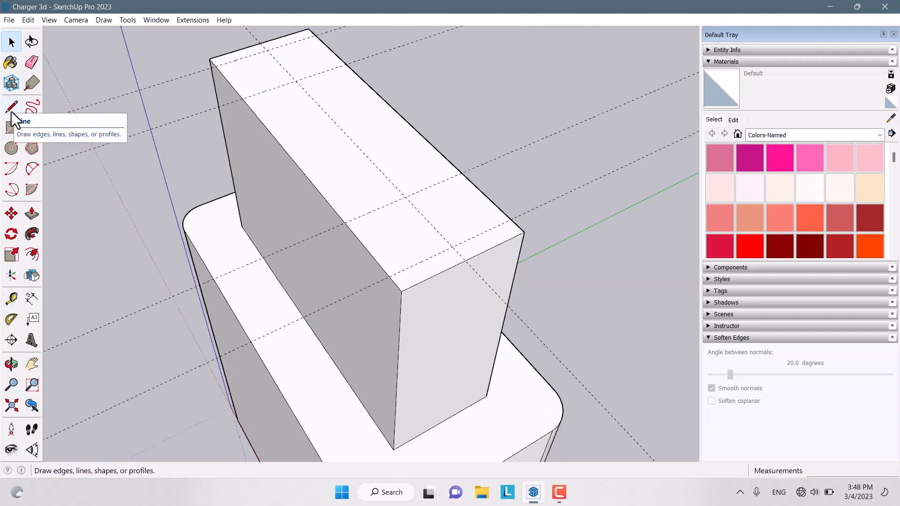
- Draw a V at the origin end of the block's top, joining the inner guide's edge crossings to the outer guide's centre crossing
{"action": "left_click", "coordinate": [12, 111]}
{"action": "scroll", "coordinate": [422, 187], "scroll_direction": "down", "scroll_amount": 2}
{"action": "scroll", "coordinate": [371, 167], "scroll_direction": "up", "scroll_amount": 3}
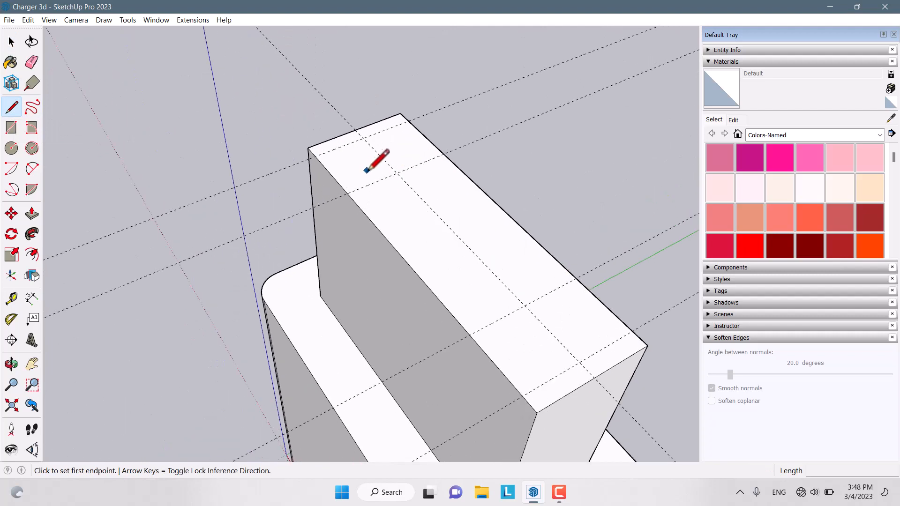
{"action": "left_click", "coordinate": [347, 193]}
{"action": "left_click", "coordinate": [363, 137]}
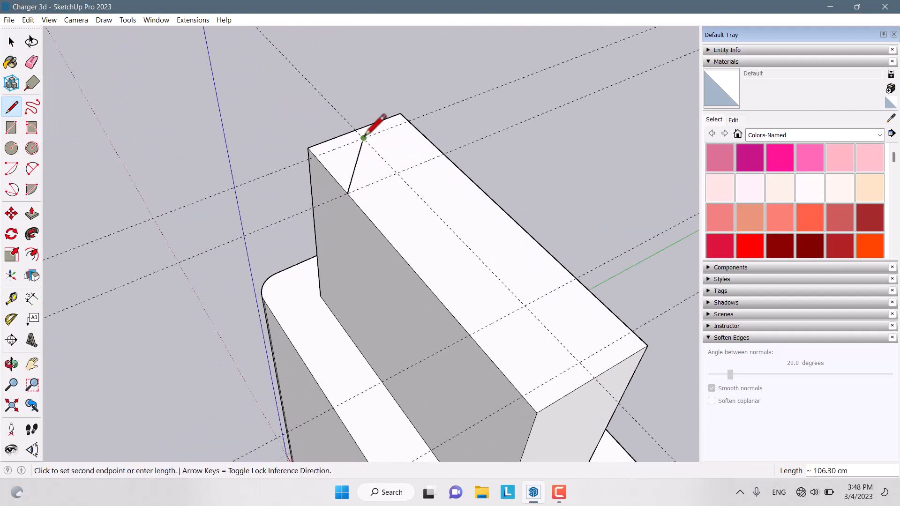
{"action": "left_click", "coordinate": [442, 153]}
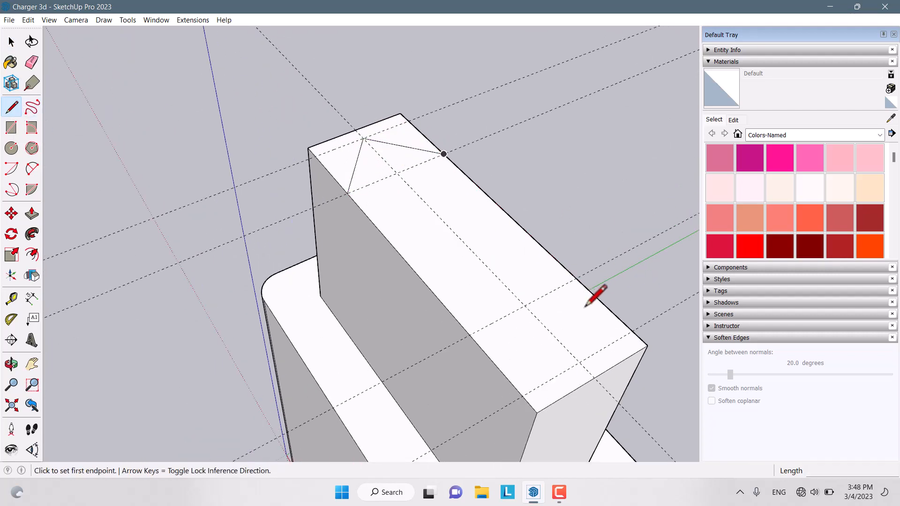
- Draw the matching V at the block's other end, joining both long-edge guide crossings to the outer guide's centre crossing
{"action": "left_click", "coordinate": [581, 357]}
{"action": "left_click", "coordinate": [12, 107]}
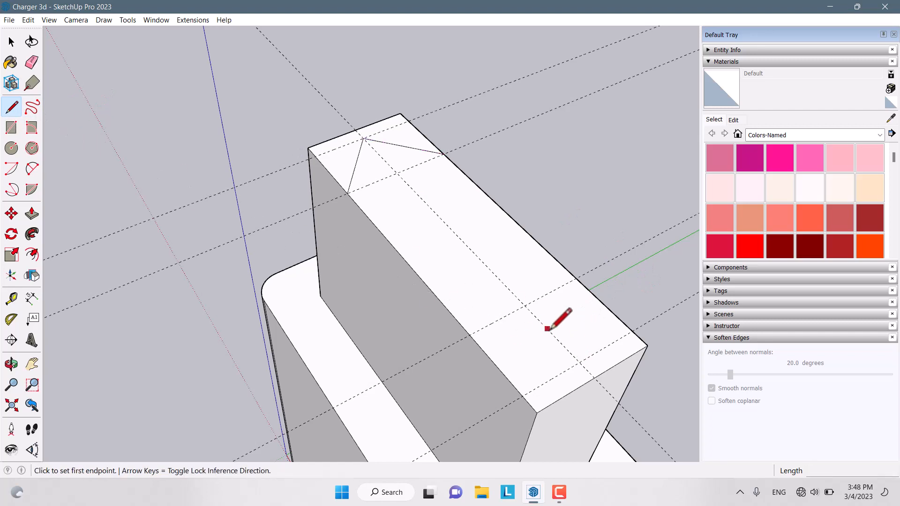
{"action": "left_click", "coordinate": [581, 362]}
{"action": "left_click", "coordinate": [576, 279]}
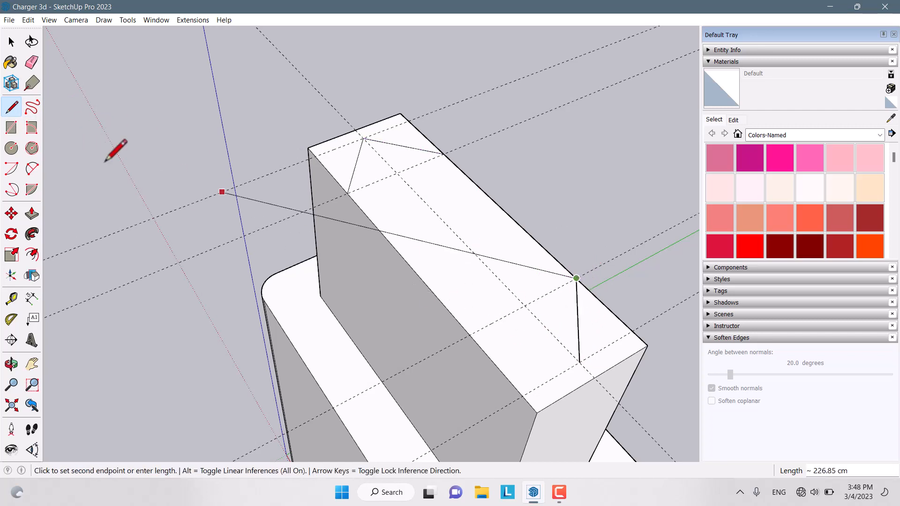
{"action": "left_click", "coordinate": [12, 107]}
{"action": "left_click", "coordinate": [580, 362]}
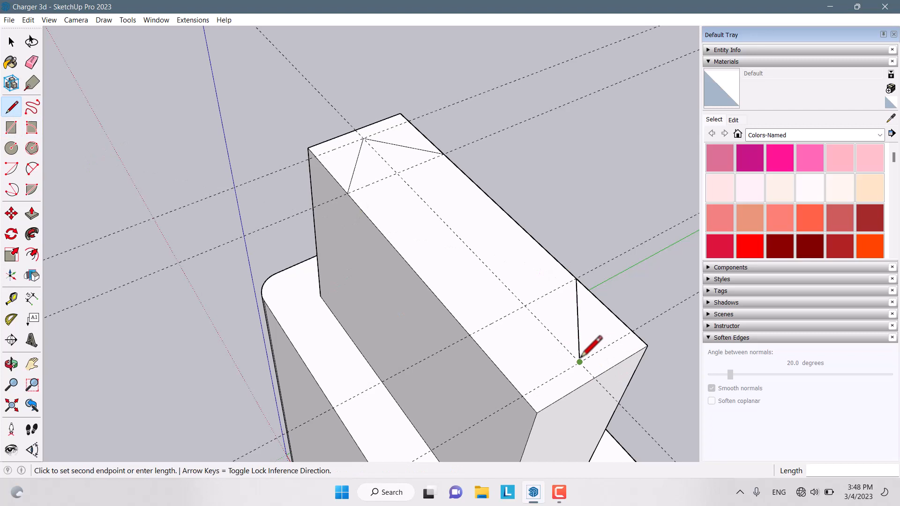
{"action": "left_click", "coordinate": [469, 335]}
{"action": "scroll", "coordinate": [356, 199], "scroll_direction": "down", "scroll_amount": 3}
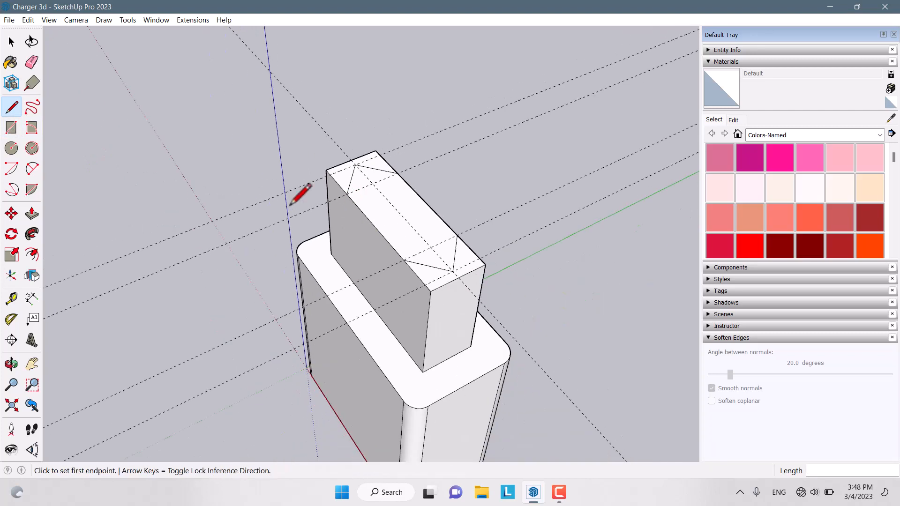
- Push/Pull the face outside the V at each end of the block down 300 cm to the body's top face
{"action": "left_click", "coordinate": [31, 62]}
{"action": "scroll", "coordinate": [368, 191], "scroll_direction": "up", "scroll_amount": 1}
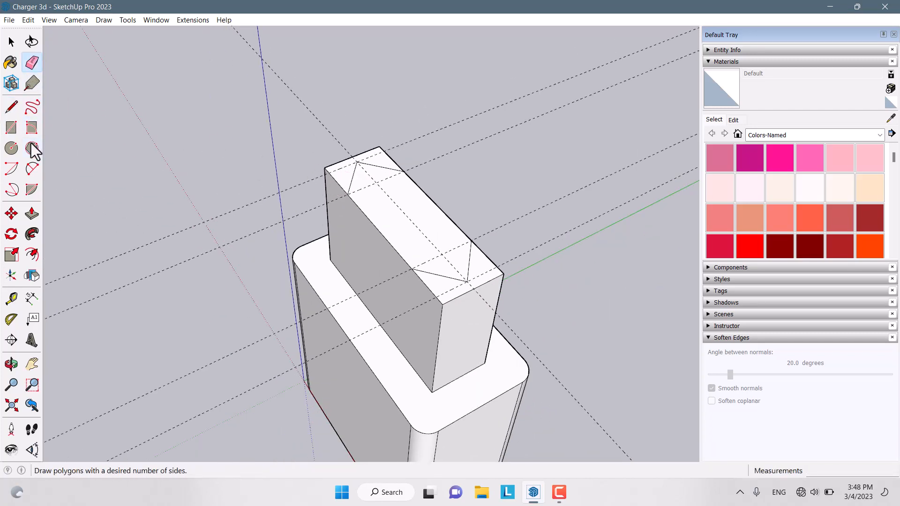
{"action": "left_click", "coordinate": [32, 213]}
{"action": "left_click", "coordinate": [335, 185]}
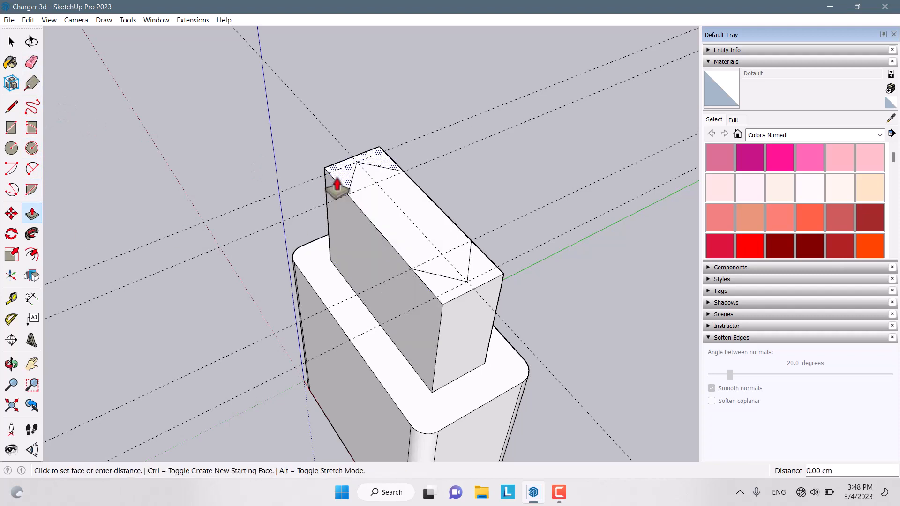
{"action": "left_click", "coordinate": [316, 275]}
{"action": "double_click", "coordinate": [452, 298]}
{"action": "scroll", "coordinate": [441, 265], "scroll_direction": "down", "scroll_amount": 3}
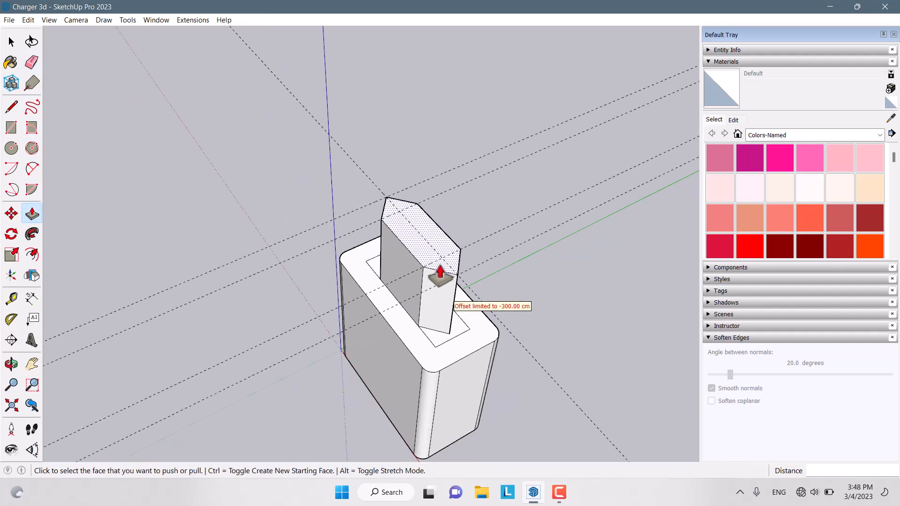
- Erase all the guides and the leftover rectangle outline around the pointed block on the body's top face
{"action": "left_click", "coordinate": [32, 62]}
{"action": "scroll", "coordinate": [511, 309], "scroll_direction": "up", "scroll_amount": 1}
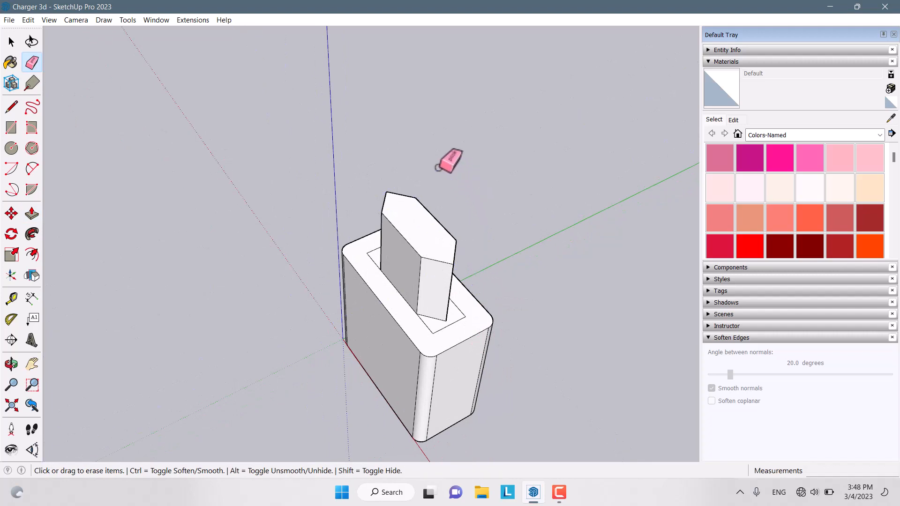
{"action": "scroll", "coordinate": [417, 272], "scroll_direction": "up", "scroll_amount": 2}
{"action": "middle_click_drag", "start_coordinate": [454, 355], "coordinate": [338, 205]}
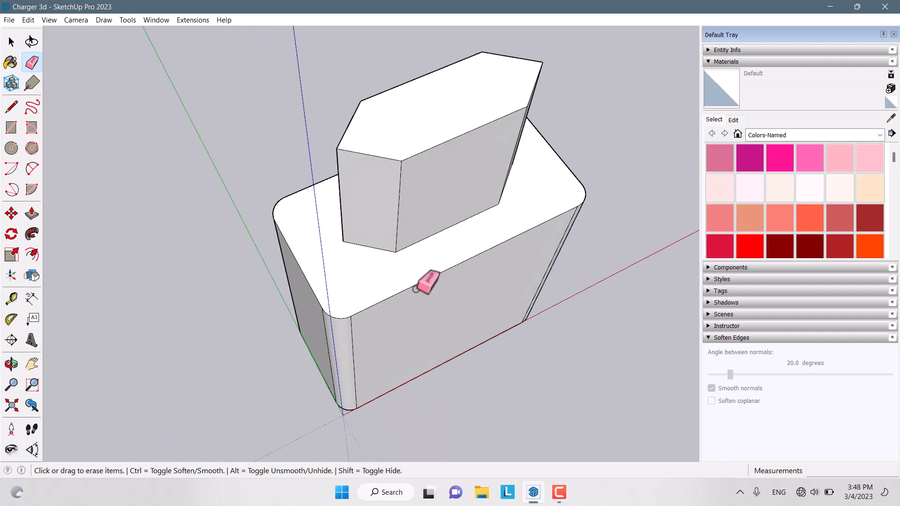
{"action": "middle_click_drag", "start_coordinate": [426, 277], "coordinate": [315, 217]}
{"action": "scroll", "coordinate": [473, 244], "scroll_direction": "down", "scroll_amount": 4}
{"action": "middle_click_drag", "start_coordinate": [471, 258], "coordinate": [430, 318]}
- Draw a 400 cm lengthwise centre line between the two pointed tips of the block's top face
{"action": "key", "text": "space"}
{"action": "scroll", "coordinate": [482, 204], "scroll_direction": "up", "scroll_amount": 3}
{"action": "scroll", "coordinate": [423, 167], "scroll_direction": "up", "scroll_amount": 3}
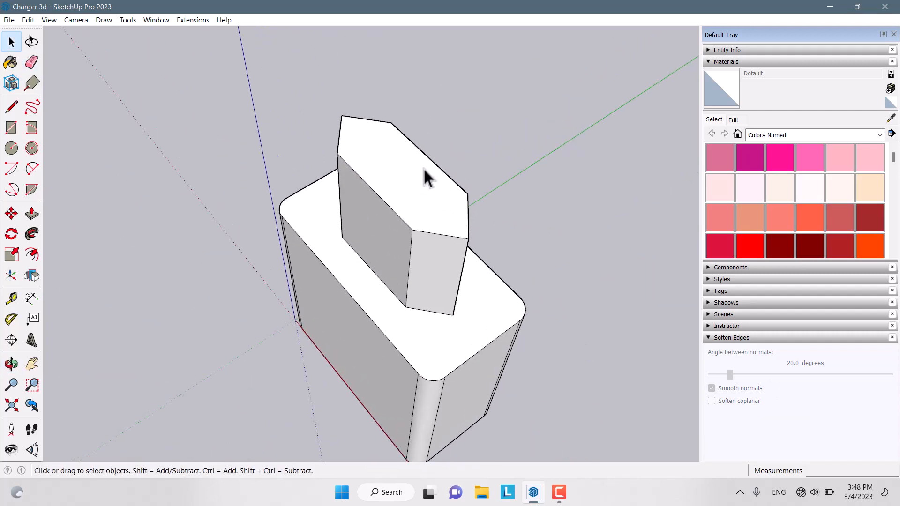
{"action": "left_click", "coordinate": [6, 109]}
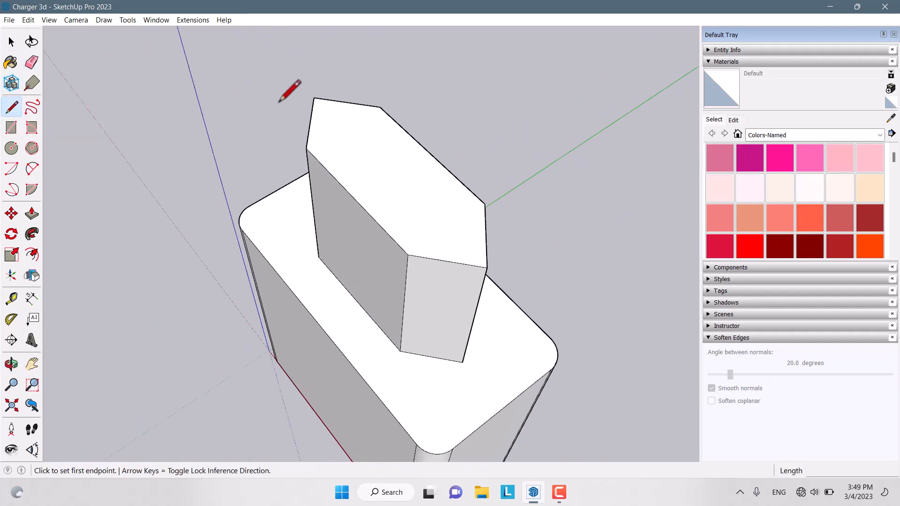
{"action": "left_click", "coordinate": [314, 98]}
{"action": "left_click", "coordinate": [487, 265]}
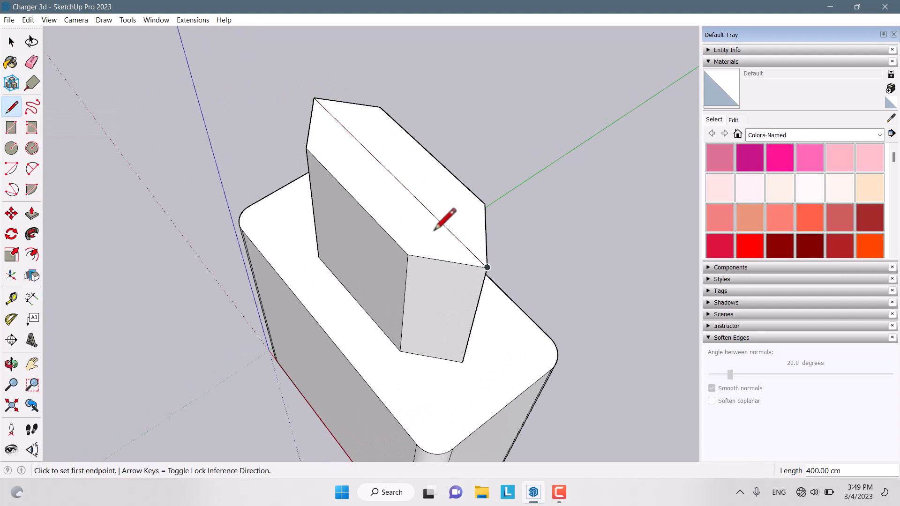
- Draw a crosswise centre line on the block's top face between the midpoints of its two long edges
{"action": "middle_click_drag", "start_coordinate": [433, 223], "coordinate": [634, 317]}
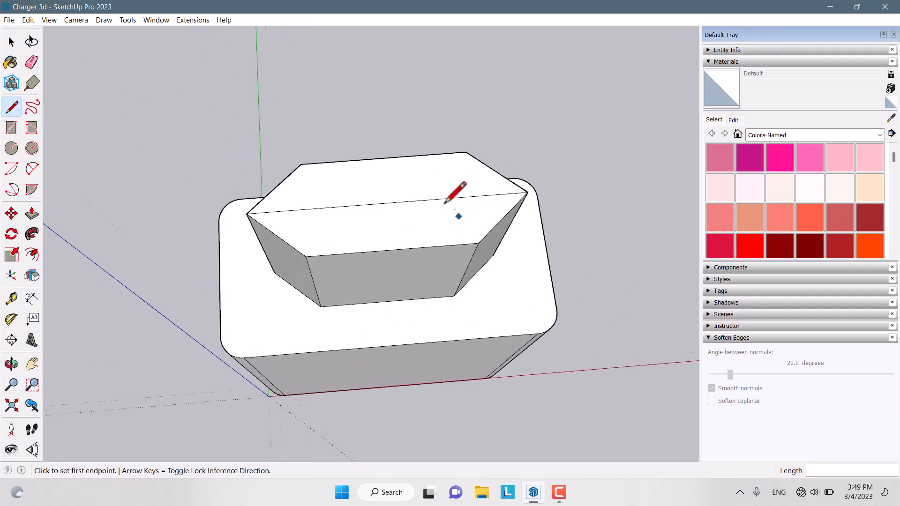
{"action": "left_click", "coordinate": [384, 159]}
{"action": "left_click", "coordinate": [392, 249]}
{"action": "key", "text": "space"}
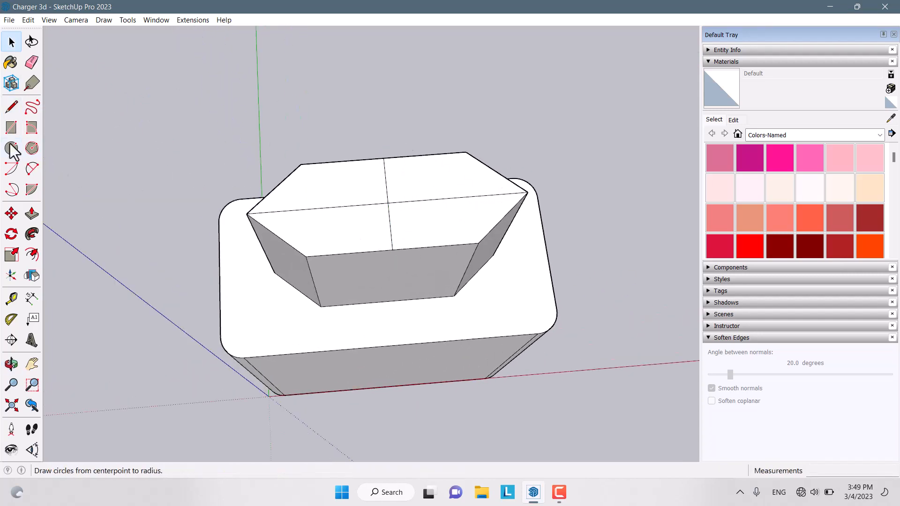
- Draw an 18 cm radius circle at the midpoint of each half of the top face's lengthwise centre line
{"action": "left_click", "coordinate": [13, 149]}
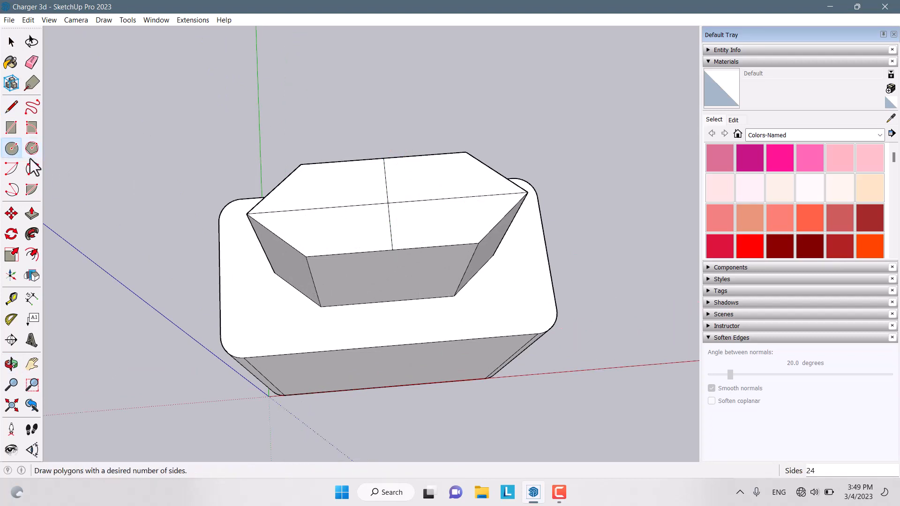
{"action": "left_click", "coordinate": [318, 208]}
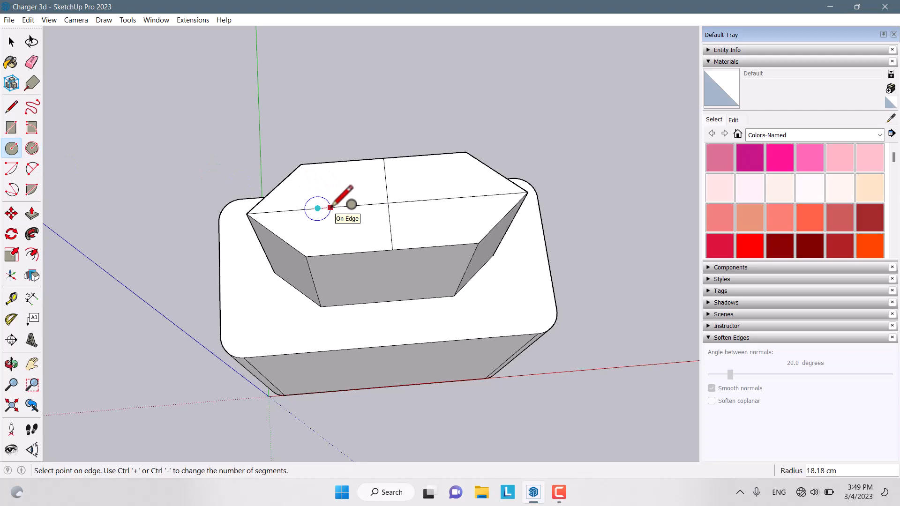
{"action": "type", "text": "18"}
{"action": "key", "text": "Return"}
{"action": "left_click", "coordinate": [457, 196]}
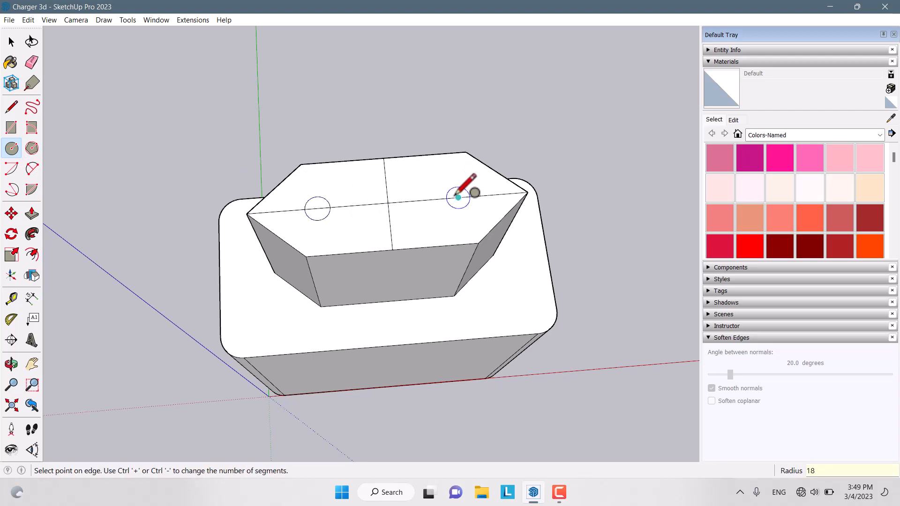
{"action": "key", "text": "Return"}
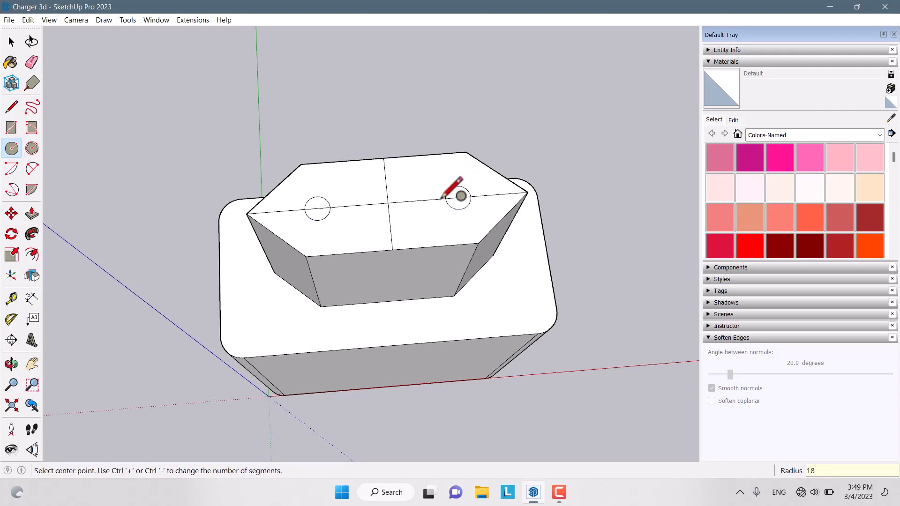
- Erase all lengthwise and crosswise centre line segments on the block's top face, including those inside the circles
{"action": "left_click", "coordinate": [31, 62]}
{"action": "scroll", "coordinate": [303, 198], "scroll_direction": "up", "scroll_amount": 1}
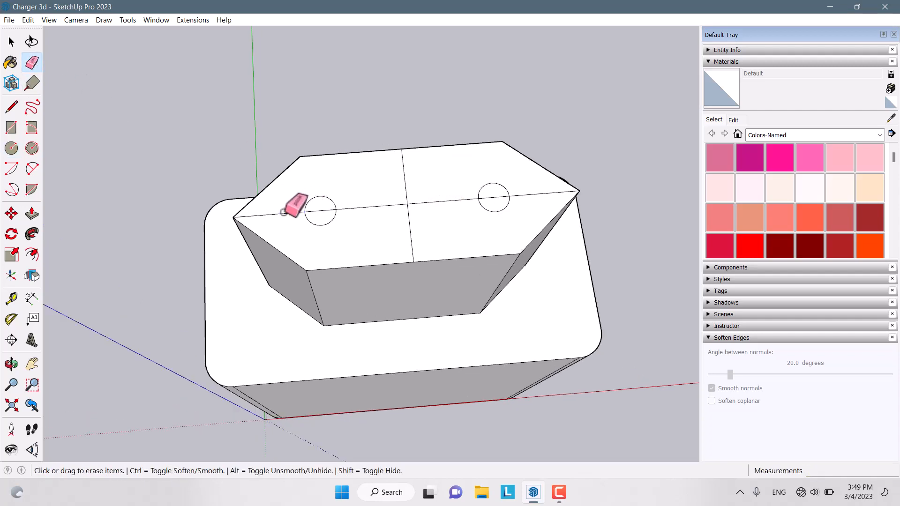
{"action": "left_click", "coordinate": [285, 214]}
{"action": "left_click", "coordinate": [313, 212]}
{"action": "left_click", "coordinate": [398, 205]}
{"action": "left_click_drag", "start_coordinate": [399, 205], "coordinate": [424, 206]}
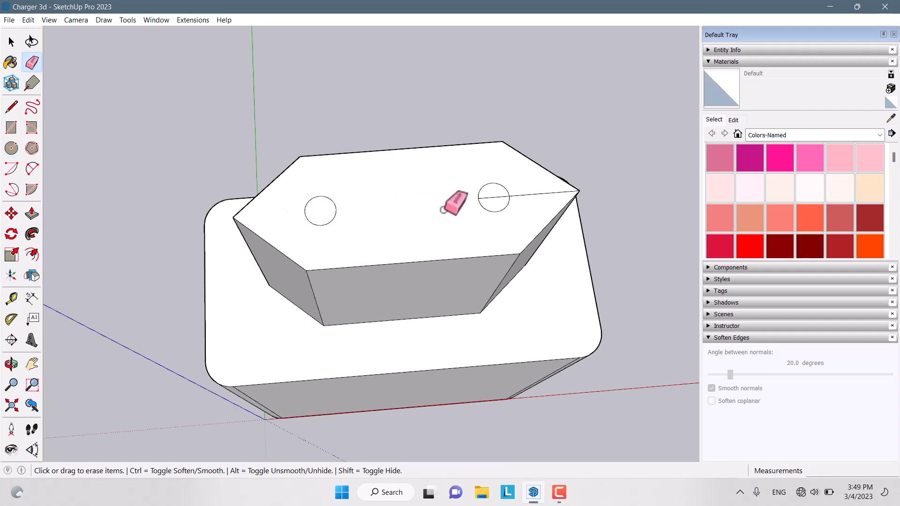
{"action": "left_click", "coordinate": [490, 198]}
{"action": "left_click", "coordinate": [530, 194]}
{"action": "scroll", "coordinate": [526, 231], "scroll_direction": "down", "scroll_amount": 3}
{"action": "mouse_move", "coordinate": [525, 230]}
{"action": "middle_mouse_down"}
{"action": "mouse_move", "coordinate": [285, 72]}
{"action": "mouse_move", "coordinate": [47, 192]}
{"action": "middle_mouse_up"}
{"action": "left_click", "coordinate": [32, 214]}
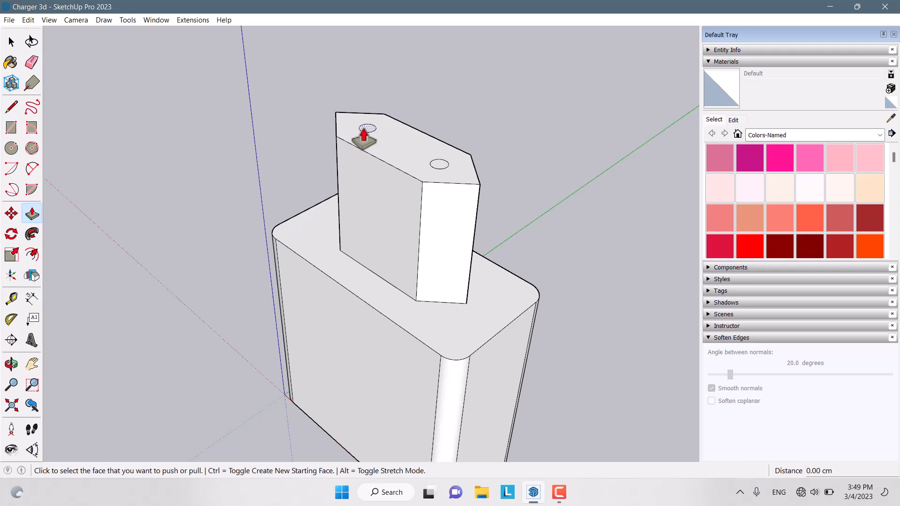
{"action": "scroll", "coordinate": [364, 136], "scroll_direction": "down", "scroll_amount": 3}
{"action": "middle_click_drag", "start_coordinate": [364, 140], "coordinate": [502, 220]}
{"action": "key", "text": "space"}
- Draw a 175 cm vertical line upward along the blue axis from the centre of one circle on the block's top
{"action": "scroll", "coordinate": [365, 140], "scroll_direction": "up", "scroll_amount": 5}
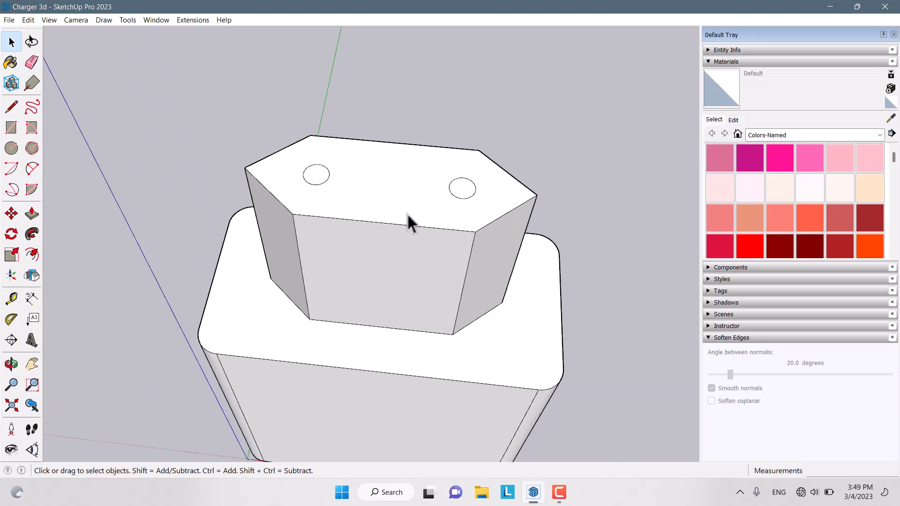
{"action": "scroll", "coordinate": [324, 174], "scroll_direction": "up", "scroll_amount": 3}
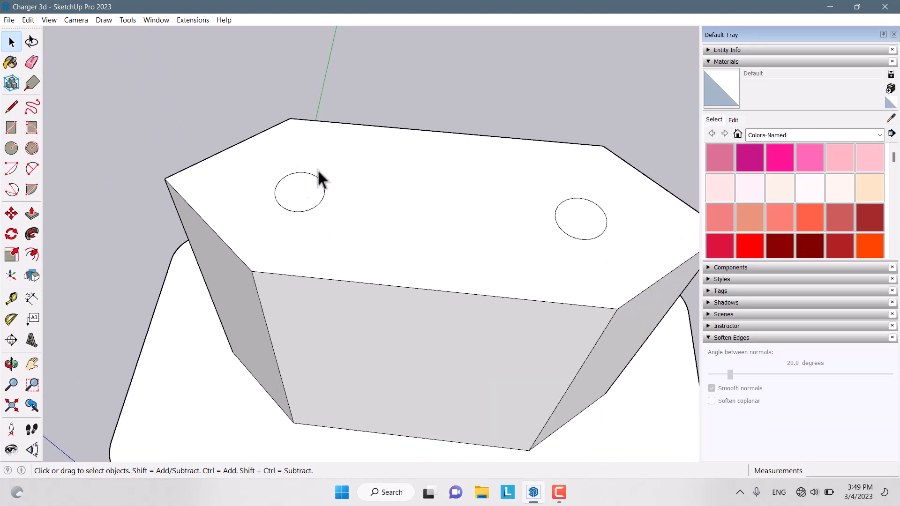
{"action": "left_click", "coordinate": [18, 109]}
{"action": "scroll", "coordinate": [277, 175], "scroll_direction": "up", "scroll_amount": 5}
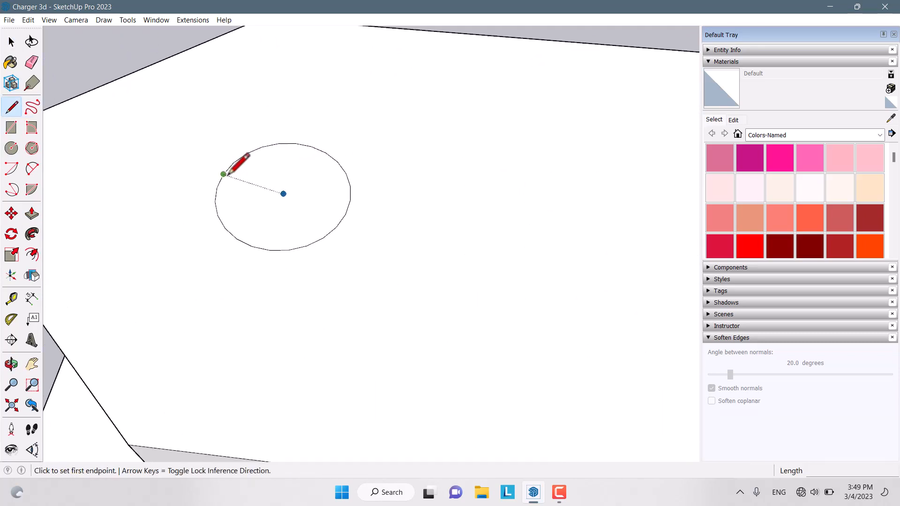
{"action": "middle_click_drag", "start_coordinate": [226, 173], "coordinate": [321, 169]}
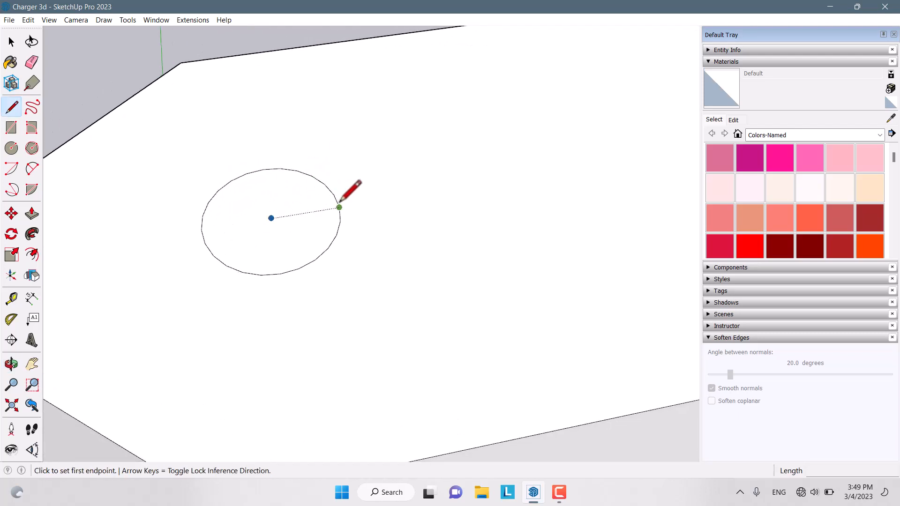
{"action": "left_click", "coordinate": [271, 218]}
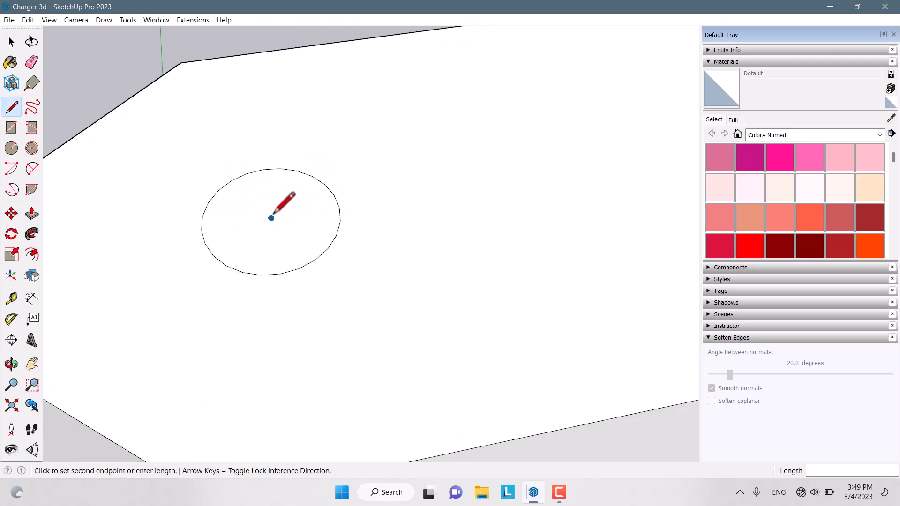
{"action": "scroll", "coordinate": [367, 244], "scroll_direction": "down", "scroll_amount": 6}
{"action": "middle_click_drag", "start_coordinate": [368, 247], "coordinate": [344, 58]}
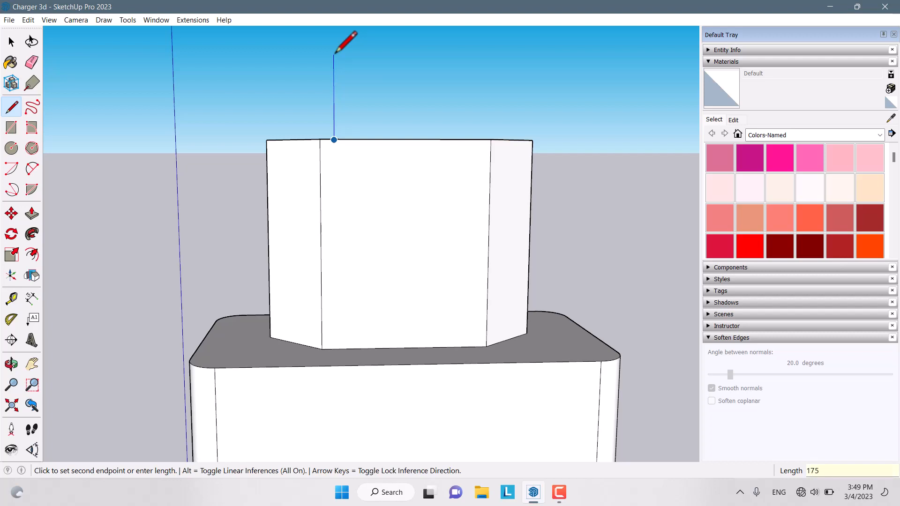
{"action": "key", "text": "Return"}
{"action": "middle_click_drag", "start_coordinate": [338, 49], "coordinate": [334, 160]}
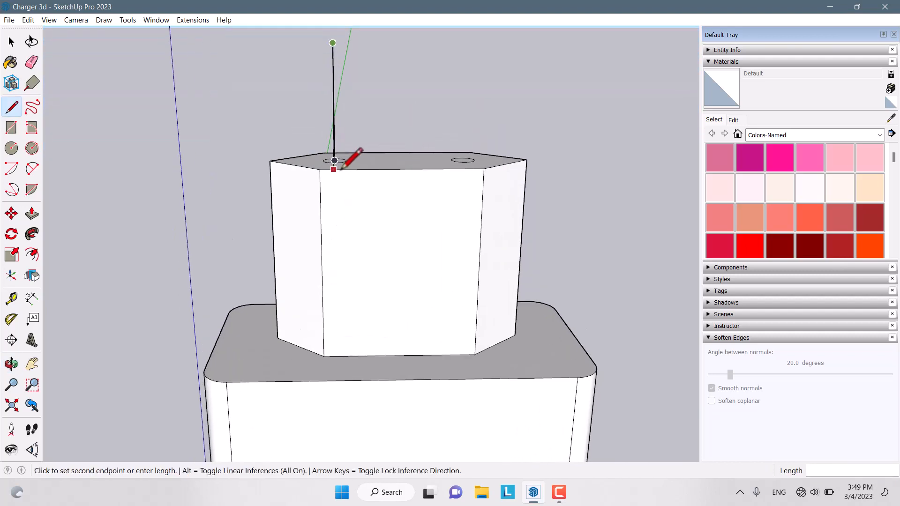
- Draw a line along the red axis from the foot of the vertical line to the circle's edge
{"action": "left_click", "coordinate": [11, 107]}
{"action": "scroll", "coordinate": [316, 130], "scroll_direction": "up", "scroll_amount": 3}
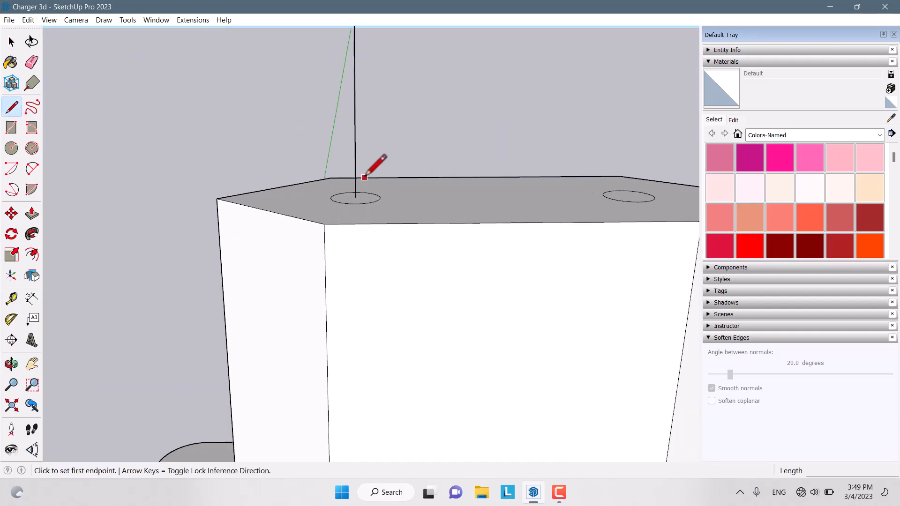
{"action": "left_click", "coordinate": [350, 206]}
{"action": "middle_click_drag", "start_coordinate": [350, 206], "coordinate": [358, 297]}
{"action": "scroll", "coordinate": [353, 209], "scroll_direction": "up", "scroll_amount": 2}
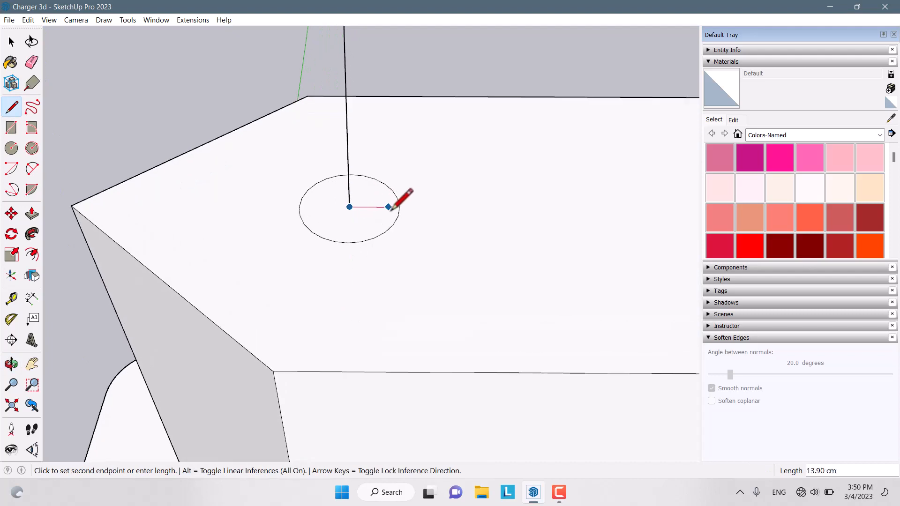
{"action": "scroll", "coordinate": [400, 204], "scroll_direction": "down", "scroll_amount": 5}
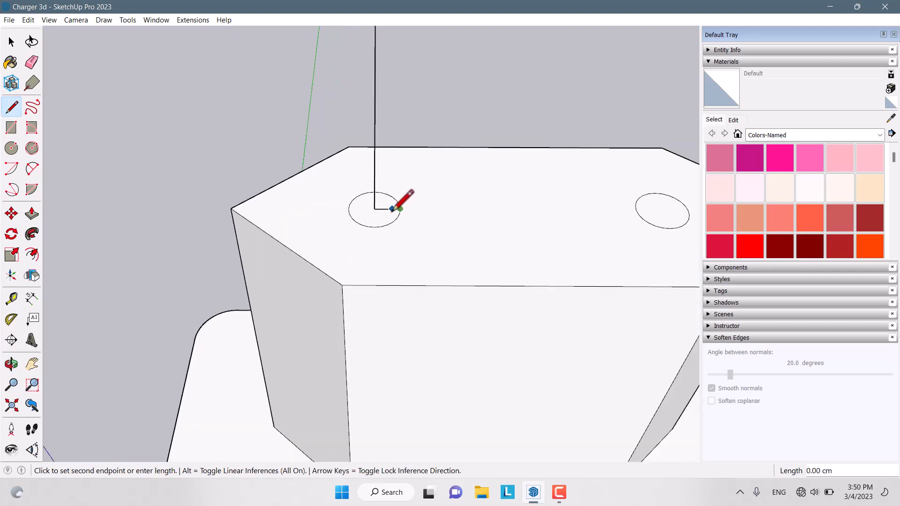
- Draw a 165 cm vertical line upward along the blue axis from the radius line's end on the circle's edge
{"action": "middle_click_drag", "start_coordinate": [394, 209], "coordinate": [396, 84]}
{"action": "scroll", "coordinate": [396, 84], "scroll_direction": "up", "scroll_amount": 1}
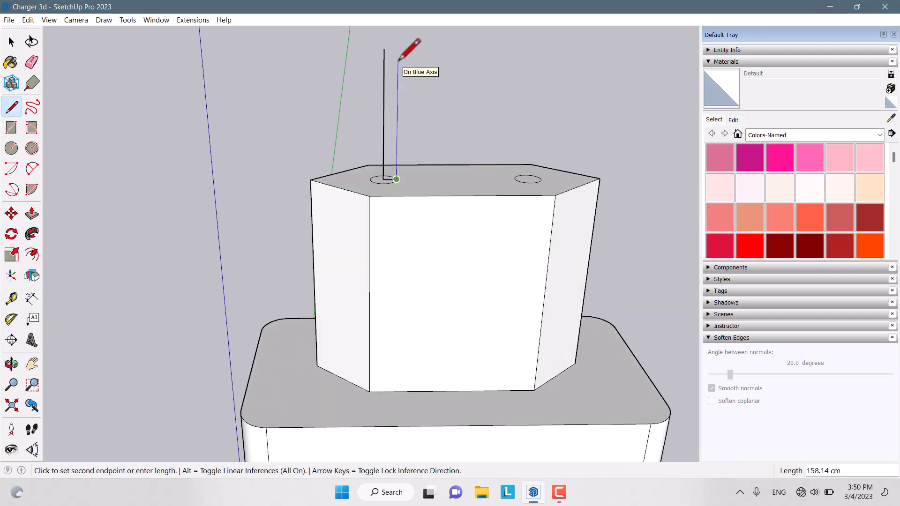
{"action": "type", "text": "165"}
{"action": "key", "text": "Return"}
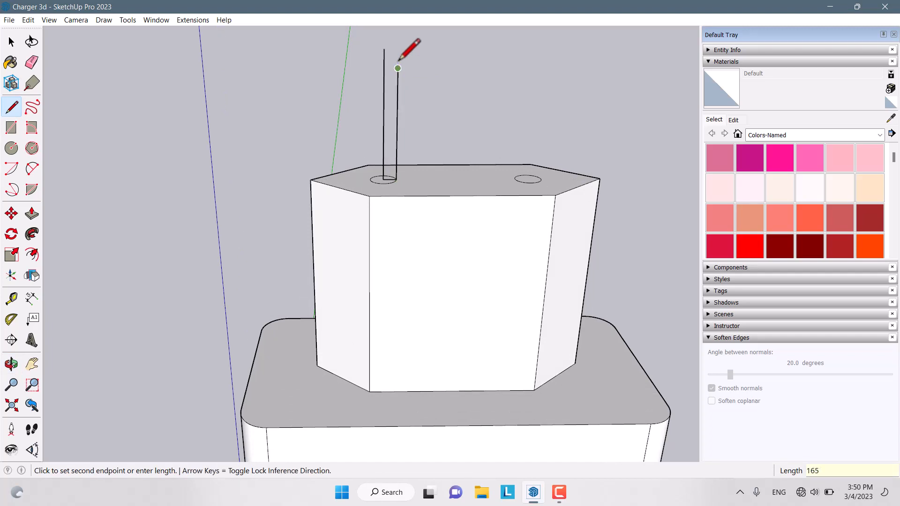
{"action": "key", "text": "space"}
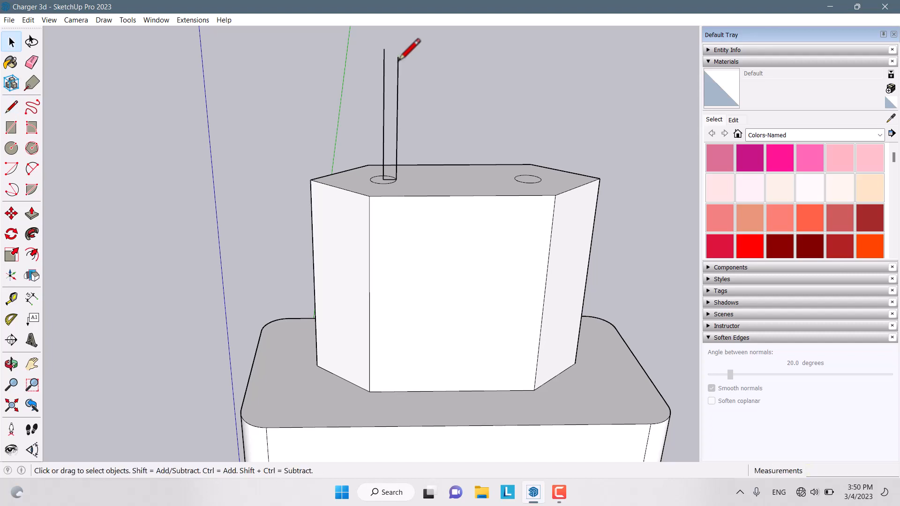
- Close the top of the pin profile with a 2-point arc between the two vertical lines' upper ends, with a 3 cm bulge
{"action": "left_click", "coordinate": [29, 170]}
{"action": "middle_click_drag", "start_coordinate": [265, 161], "coordinate": [267, 61]}
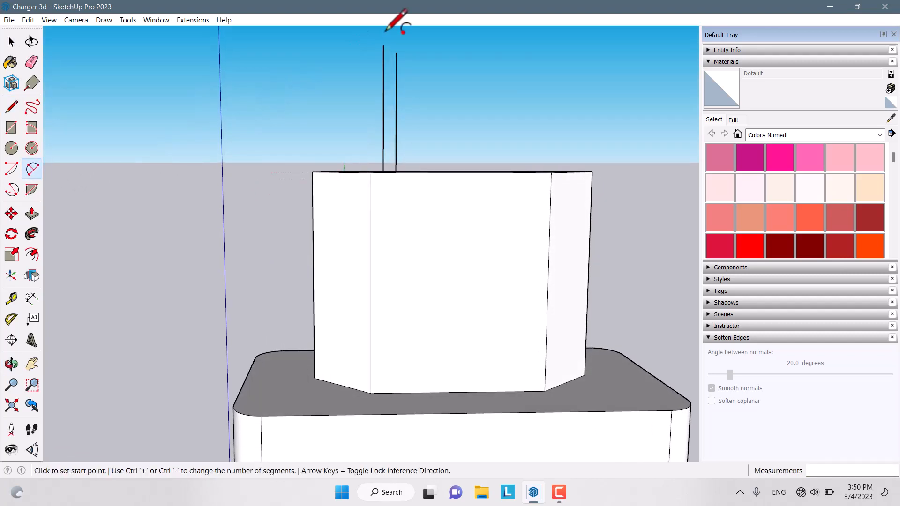
{"action": "scroll", "coordinate": [385, 35], "scroll_direction": "up", "scroll_amount": 2}
{"action": "left_click", "coordinate": [382, 53]}
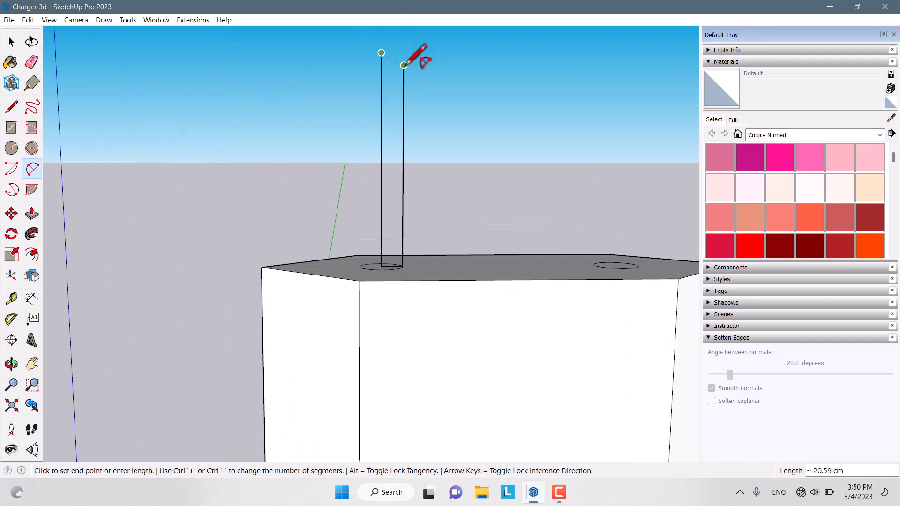
{"action": "left_click", "coordinate": [404, 66]}
{"action": "scroll", "coordinate": [403, 66], "scroll_direction": "up", "scroll_amount": 1}
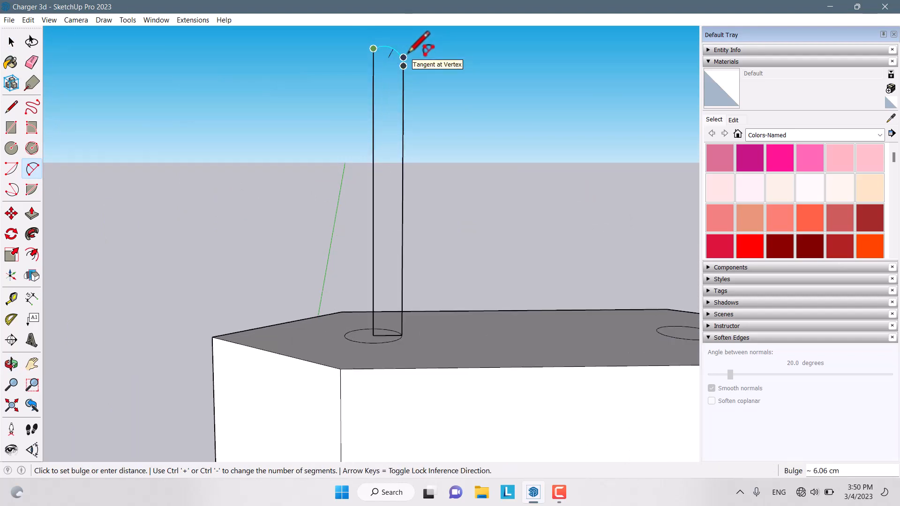
{"action": "type", "text": "5"}
{"action": "key", "text": "Return"}
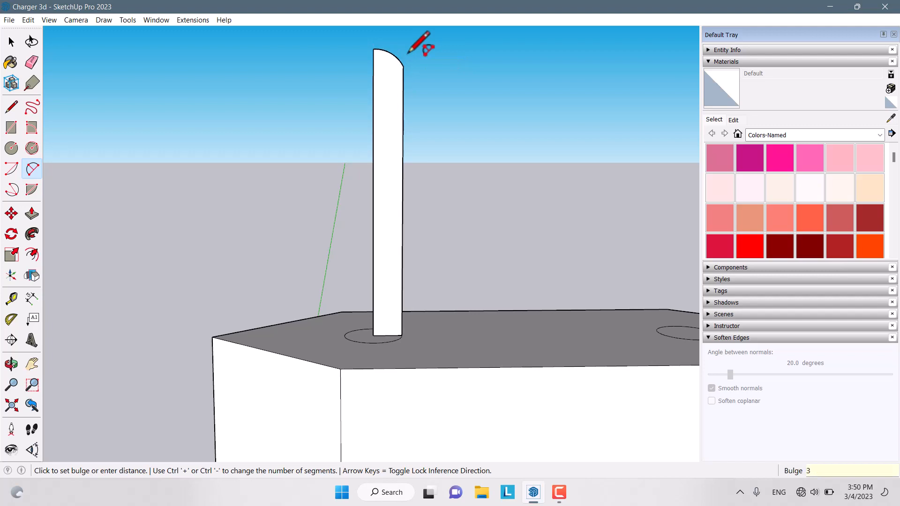
- Copy the pin profile with its edges from its circle's centre to the other circle's centre, 200 cm away
{"action": "middle_click_drag", "start_coordinate": [408, 52], "coordinate": [417, 253]}
{"action": "key", "text": "space"}
{"action": "left_click", "coordinate": [417, 245]}
{"action": "left_click", "coordinate": [12, 213]}
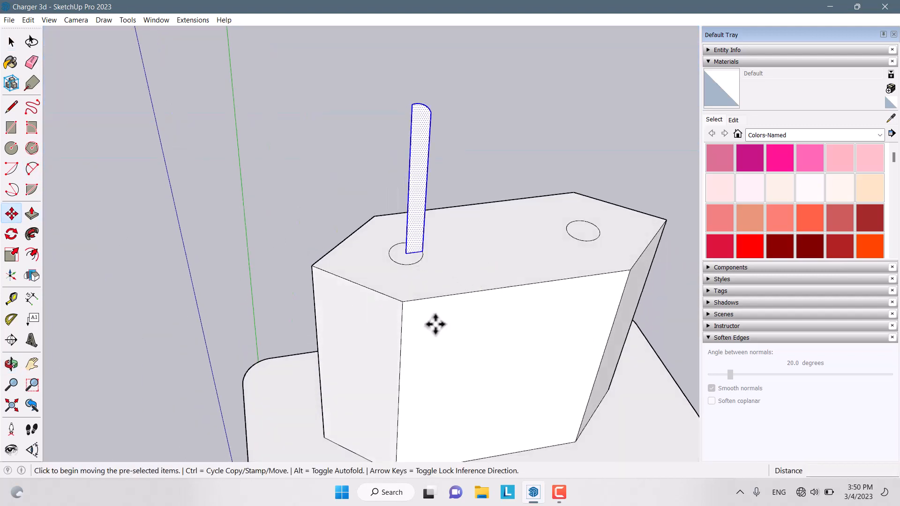
{"action": "scroll", "coordinate": [429, 309], "scroll_direction": "up", "scroll_amount": 3}
{"action": "key", "text": "ctrl"}
{"action": "left_click", "coordinate": [383, 220]}
{"action": "scroll", "coordinate": [294, 234], "scroll_direction": "down", "scroll_amount": 2}
{"action": "scroll", "coordinate": [522, 202], "scroll_direction": "up", "scroll_amount": 4}
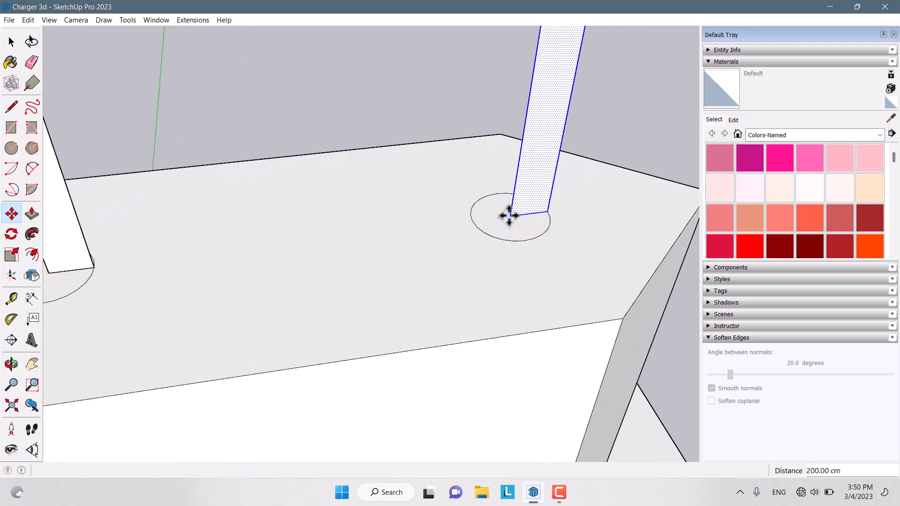
{"action": "left_click", "coordinate": [511, 215]}
{"action": "scroll", "coordinate": [484, 240], "scroll_direction": "down", "scroll_amount": 3}
{"action": "key", "text": "space"}
{"action": "scroll", "coordinate": [484, 238], "scroll_direction": "down", "scroll_amount": 2}
- Sweep the original pin profile around its base circle with Follow Me to form a round pin
{"action": "middle_click_drag", "start_coordinate": [484, 237], "coordinate": [609, 215]}
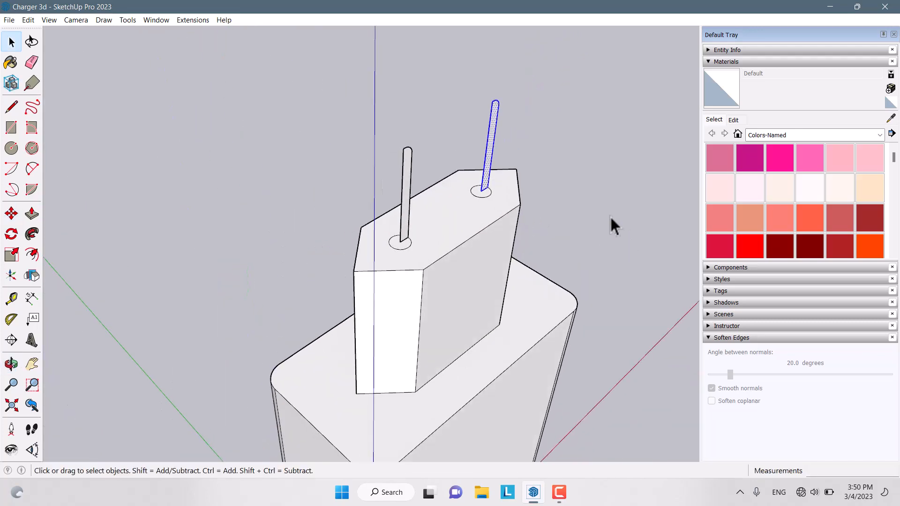
{"action": "scroll", "coordinate": [412, 245], "scroll_direction": "up", "scroll_amount": 3}
{"action": "left_click", "coordinate": [412, 244]}
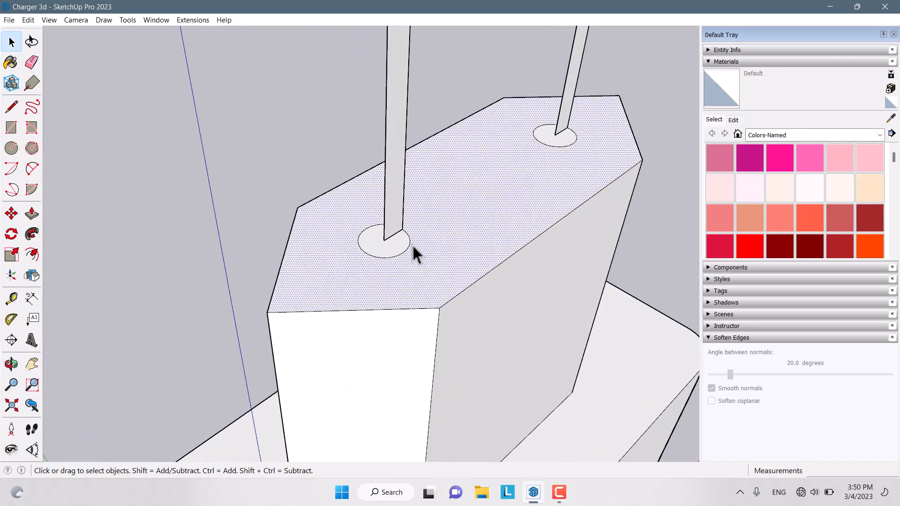
{"action": "left_click", "coordinate": [410, 243]}
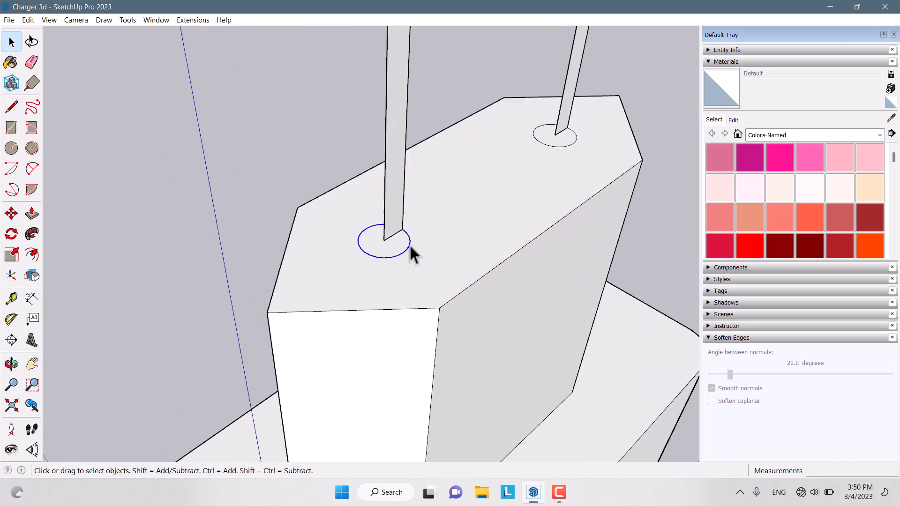
{"action": "left_click", "coordinate": [33, 234]}
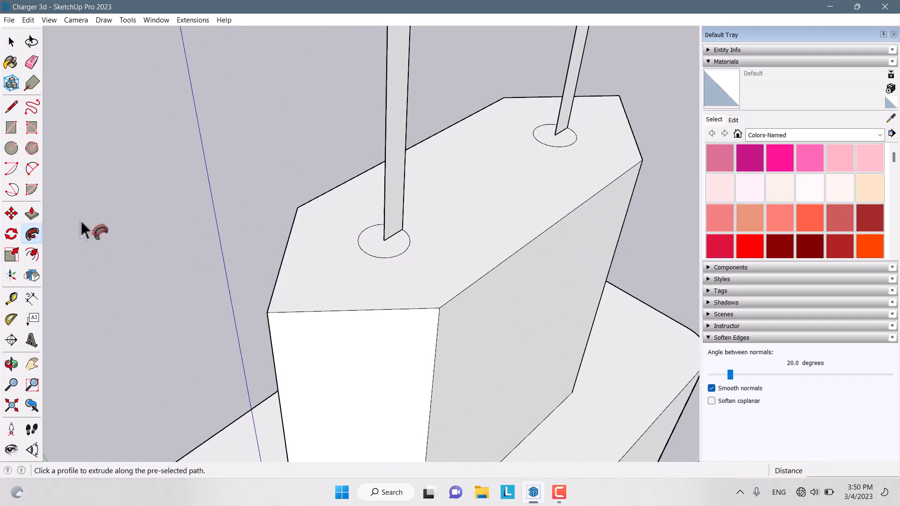
{"action": "left_click", "coordinate": [389, 181]}
- Sweep the remaining pin profile around its base circle with Follow Me to form the second round pin
{"action": "scroll", "coordinate": [396, 291], "scroll_direction": "down", "scroll_amount": 3}
{"action": "middle_click_drag", "start_coordinate": [385, 327], "coordinate": [336, 350]}
{"action": "scroll", "coordinate": [640, 146], "scroll_direction": "up", "scroll_amount": 2}
{"action": "scroll", "coordinate": [449, 182], "scroll_direction": "up", "scroll_amount": 3}
{"action": "scroll", "coordinate": [449, 181], "scroll_direction": "up", "scroll_amount": 1}
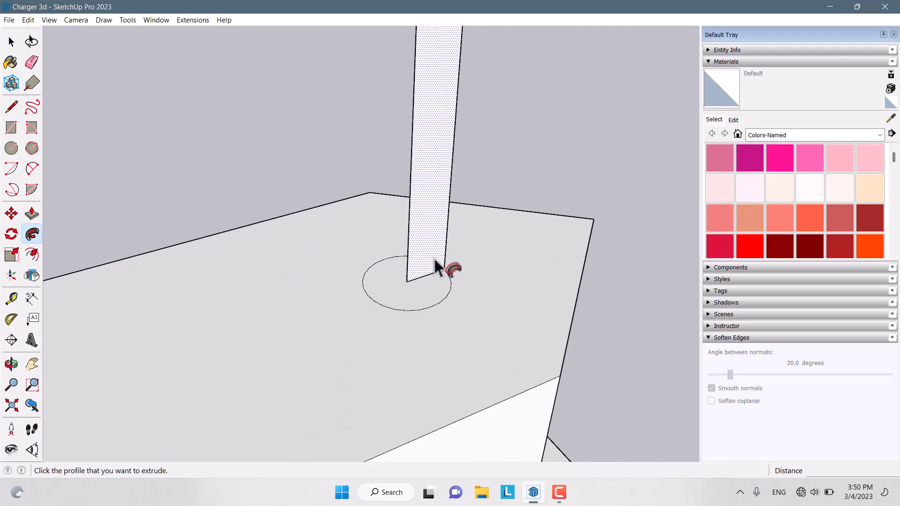
{"action": "key", "text": "space"}
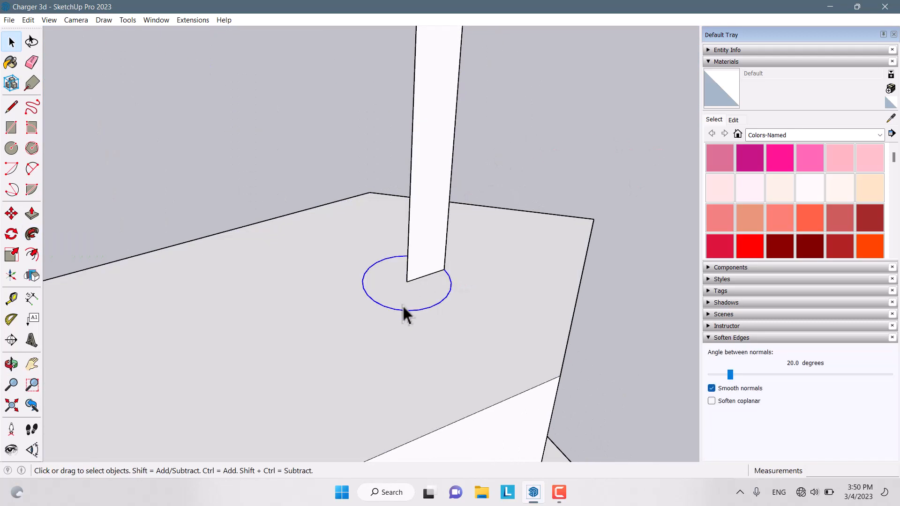
{"action": "left_click", "coordinate": [33, 232]}
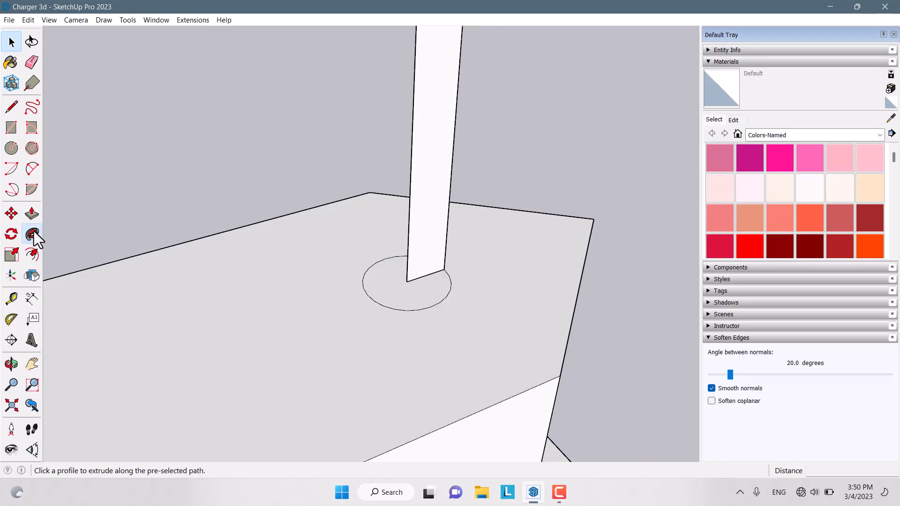
{"action": "left_click", "coordinate": [441, 221]}
{"action": "scroll", "coordinate": [441, 220], "scroll_direction": "down", "scroll_amount": 4}
{"action": "key", "text": "space"}
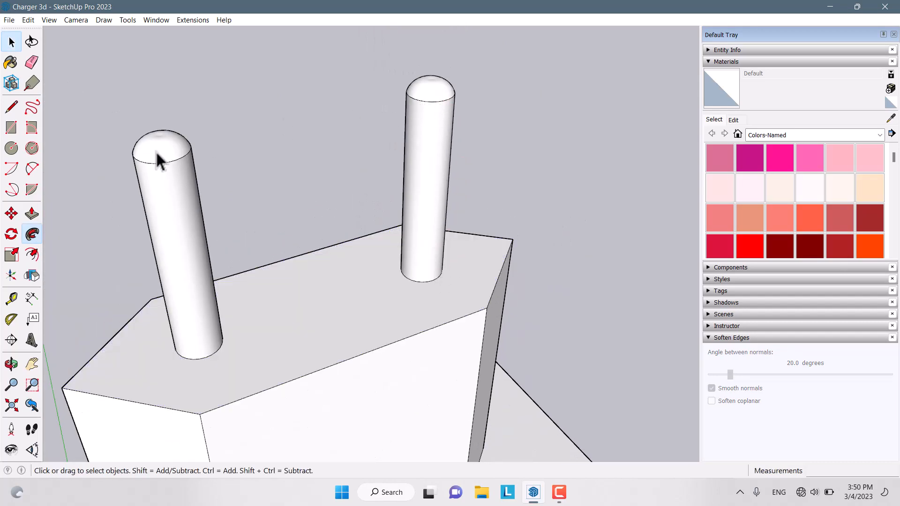
- Examine the rounded tips of both pins up close and the overall shape of the charger
{"action": "scroll", "coordinate": [160, 140], "scroll_direction": "up", "scroll_amount": 3}
{"action": "scroll", "coordinate": [168, 128], "scroll_direction": "up", "scroll_amount": 6}
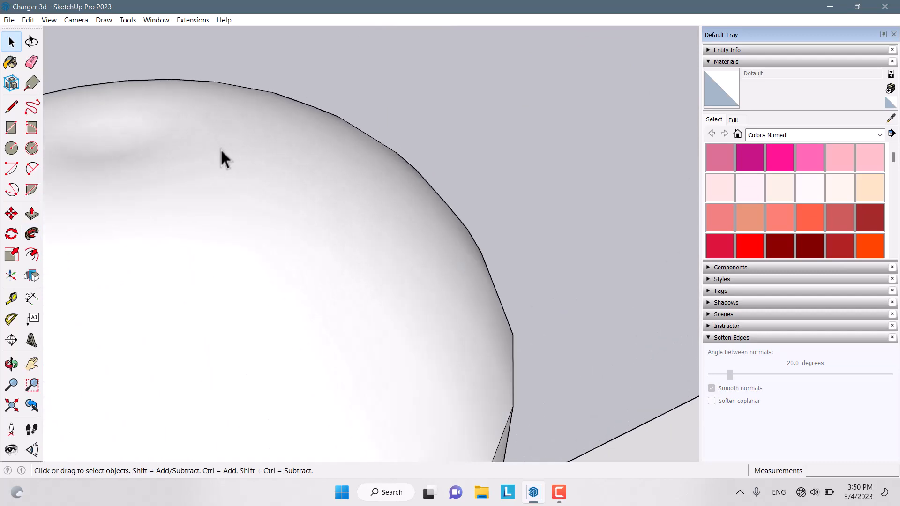
{"action": "middle_click_drag", "start_coordinate": [216, 300], "coordinate": [237, 187]}
{"action": "scroll", "coordinate": [499, 255], "scroll_direction": "up", "scroll_amount": 2}
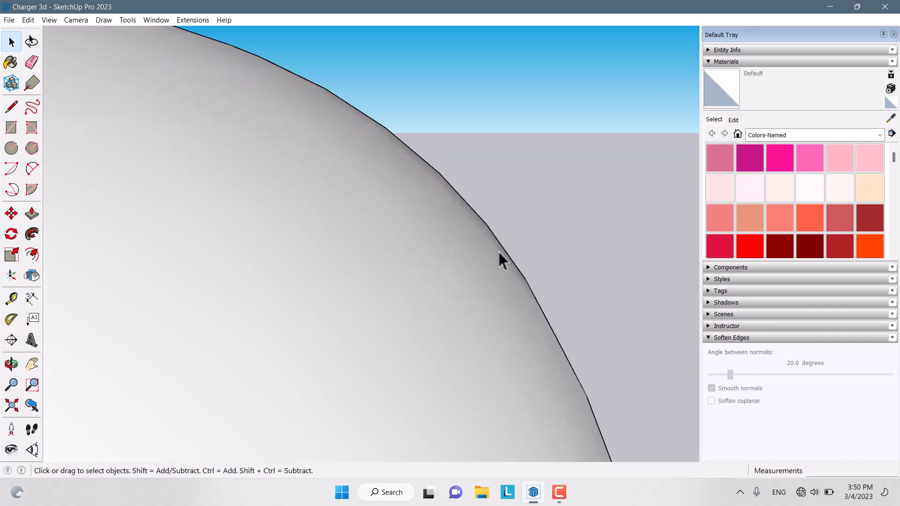
{"action": "middle_click_drag", "start_coordinate": [347, 255], "coordinate": [581, 215]}
{"action": "middle_click_drag", "start_coordinate": [281, 318], "coordinate": [97, 389], "text": "shift"}
{"action": "scroll", "coordinate": [407, 180], "scroll_direction": "down", "scroll_amount": 3}
{"action": "scroll", "coordinate": [196, 136], "scroll_direction": "down", "scroll_amount": 2}
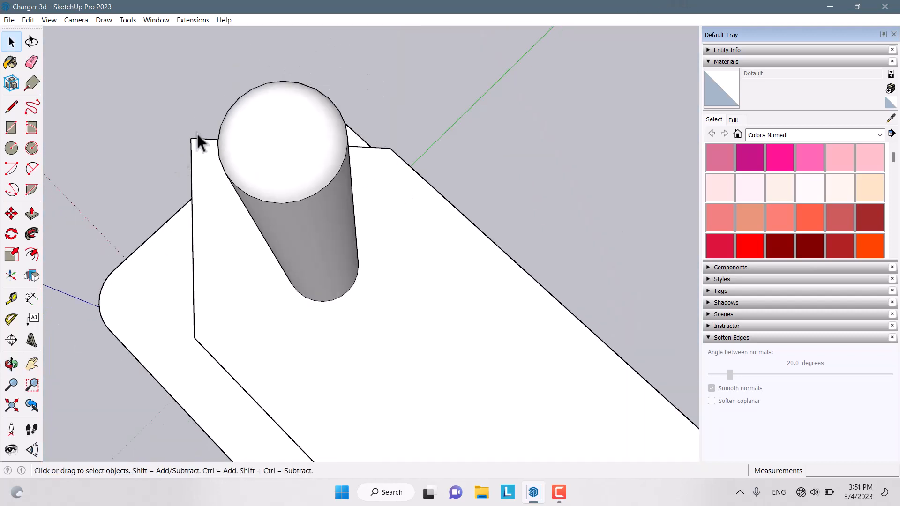
{"action": "scroll", "coordinate": [452, 225], "scroll_direction": "down", "scroll_amount": 4}
{"action": "scroll", "coordinate": [431, 276], "scroll_direction": "down", "scroll_amount": 3}
{"action": "middle_click_drag", "start_coordinate": [399, 277], "coordinate": [424, 173]}
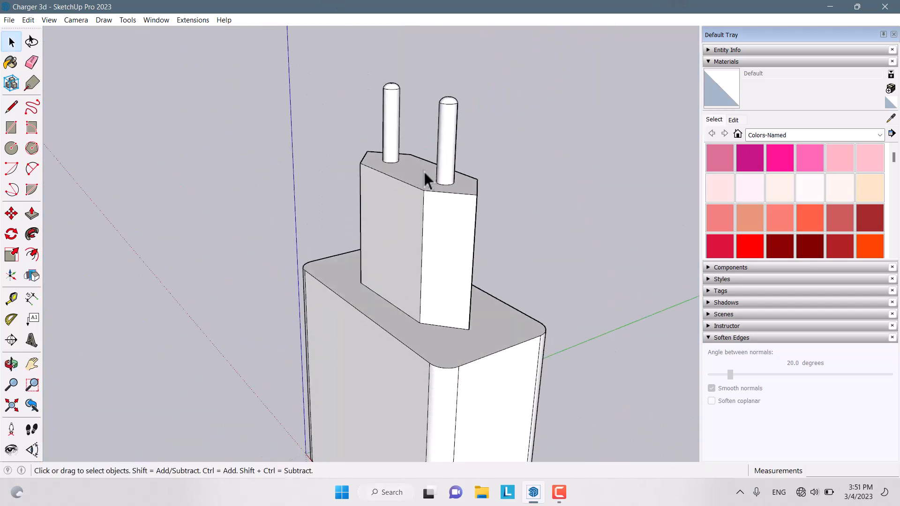
- Paint all connected faces of the charger with the 0002_MediumVioletRed material
{"action": "scroll", "coordinate": [427, 187], "scroll_direction": "down", "scroll_amount": 2}
{"action": "middle_click_drag", "start_coordinate": [435, 217], "coordinate": [363, 335]}
{"action": "scroll", "coordinate": [464, 333], "scroll_direction": "up", "scroll_amount": 2}
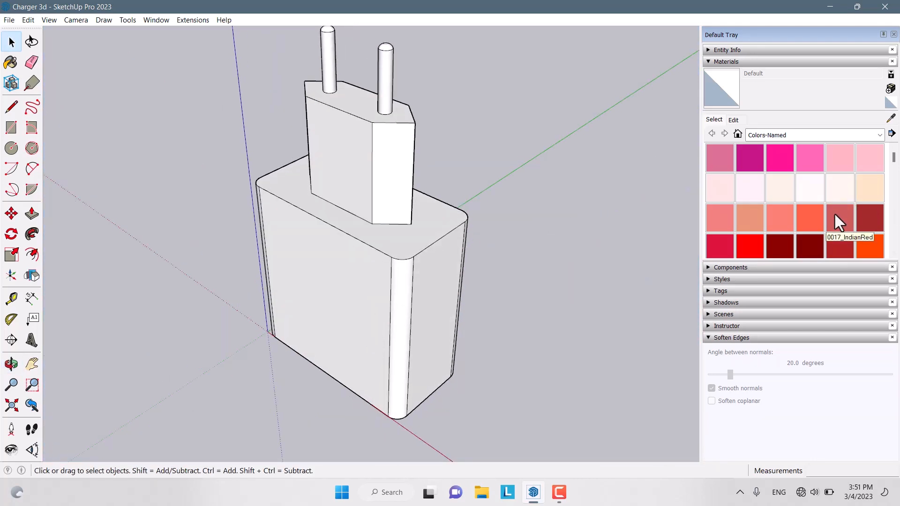
{"action": "left_click", "coordinate": [749, 161]}
{"action": "left_click", "coordinate": [396, 178]}
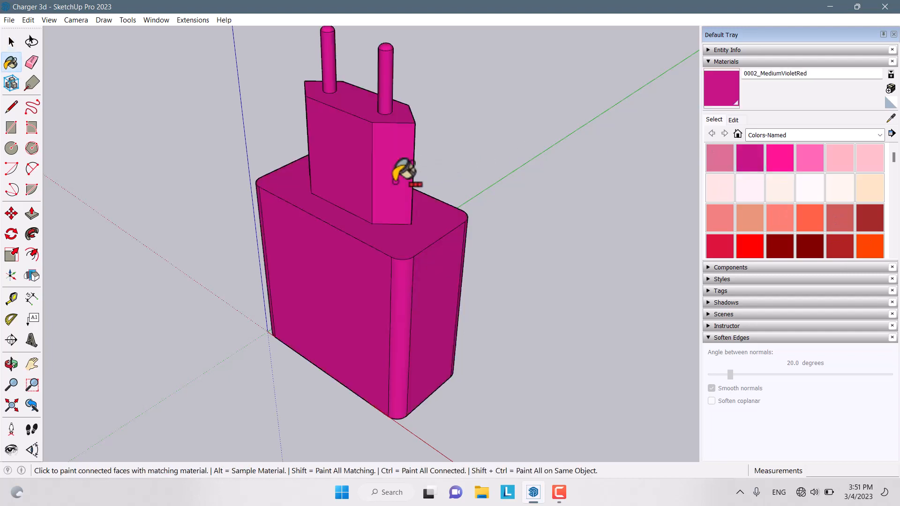
- Select all connected geometry of the charger and make it a group
{"action": "key", "text": "space"}
{"action": "scroll", "coordinate": [399, 198], "scroll_direction": "down", "scroll_amount": 3}
{"action": "mouse_move", "coordinate": [408, 230]}
{"action": "middle_mouse_down"}
{"action": "mouse_move", "coordinate": [367, 227]}
{"action": "mouse_move", "coordinate": [433, 121]}
{"action": "mouse_move", "coordinate": [407, 162]}
{"action": "middle_mouse_up"}
{"action": "scroll", "coordinate": [385, 171], "scroll_direction": "up", "scroll_amount": 3}
{"action": "triple_click", "coordinate": [380, 207]}
{"action": "right_click", "coordinate": [378, 204]}
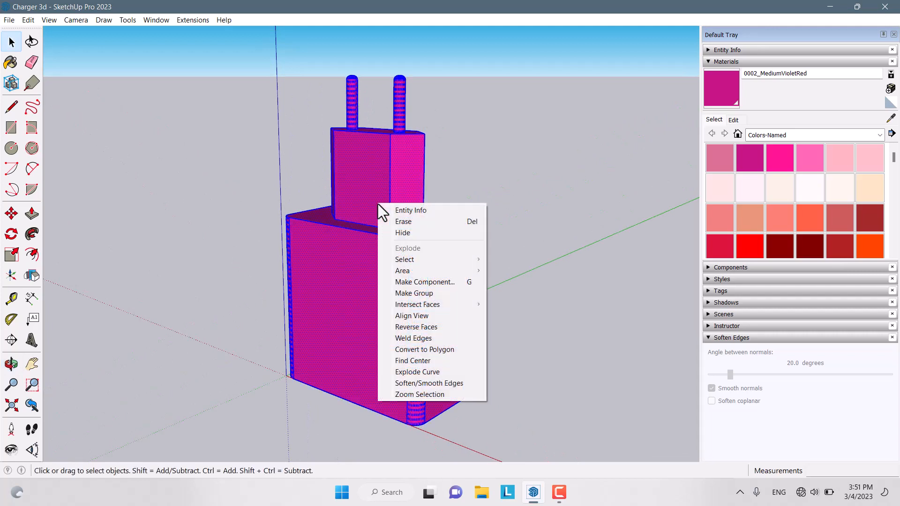
{"action": "left_click", "coordinate": [441, 292]}
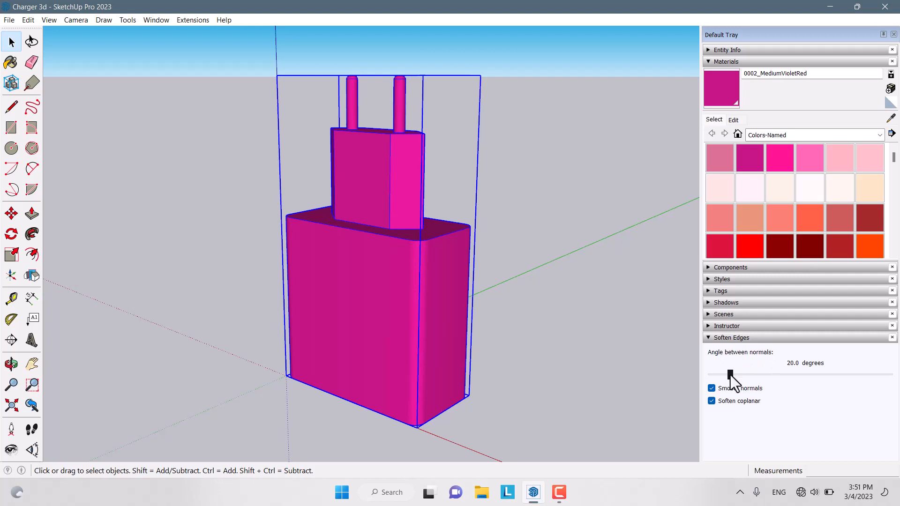
- Soften the charger group's edges with a 180-degree angle between normals, with Smooth normals and Soften coplanar on, and deselect the group
{"action": "left_click_drag", "start_coordinate": [730, 375], "coordinate": [889, 375]}
{"action": "middle_click_drag", "start_coordinate": [244, 218], "coordinate": [253, 263]}
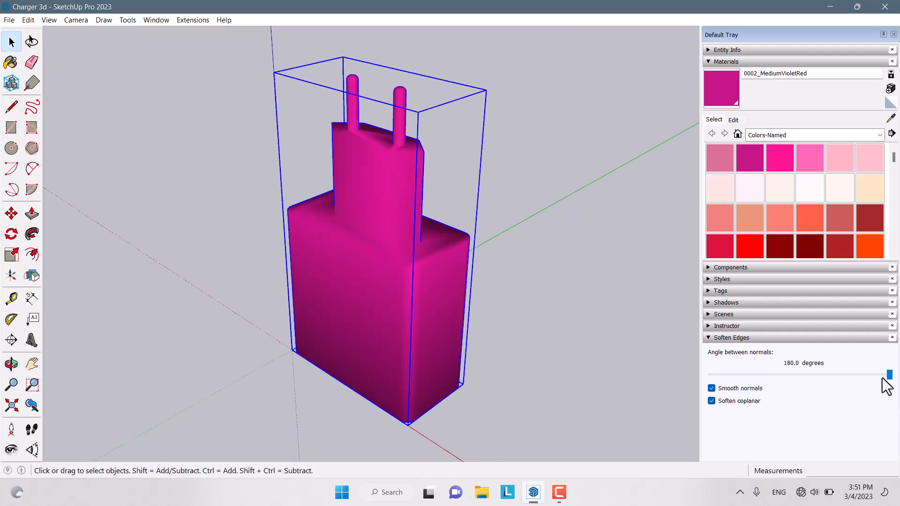
{"action": "mouse_move", "coordinate": [889, 375]}
{"action": "left_mouse_down"}
{"action": "mouse_move", "coordinate": [703, 375]}
{"action": "mouse_move", "coordinate": [723, 367]}
{"action": "mouse_move", "coordinate": [739, 368]}
{"action": "mouse_move", "coordinate": [704, 373]}
{"action": "mouse_move", "coordinate": [891, 375]}
{"action": "left_mouse_up"}
{"action": "scroll", "coordinate": [554, 327], "scroll_direction": "down", "scroll_amount": 3}
{"action": "left_click", "coordinate": [557, 330]}
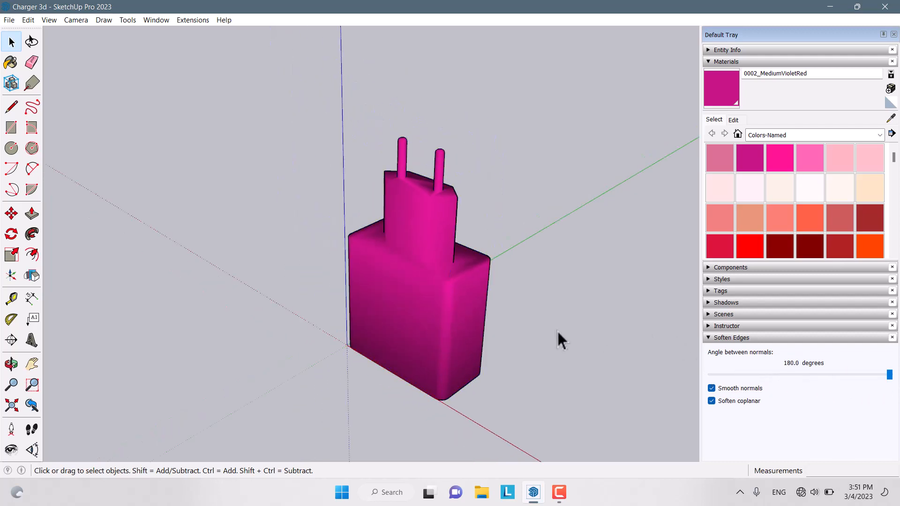
- Edit the charger's material colour to a pale pinkish white with RGB values 245, 231, 229
{"action": "middle_click_drag", "start_coordinate": [530, 326], "coordinate": [483, 310]}
{"action": "left_click", "coordinate": [734, 120]}
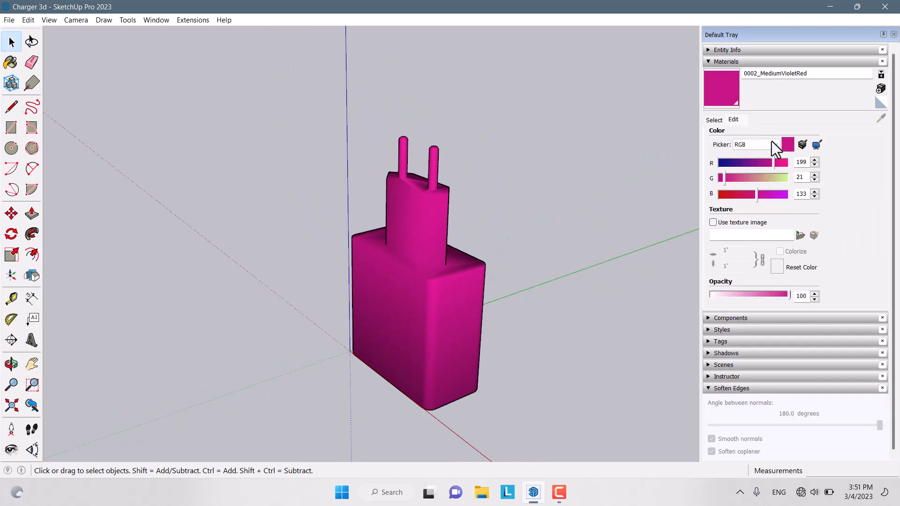
{"action": "mouse_move", "coordinate": [773, 163]}
{"action": "left_mouse_down"}
{"action": "mouse_move", "coordinate": [730, 164]}
{"action": "mouse_move", "coordinate": [746, 179]}
{"action": "mouse_move", "coordinate": [762, 180]}
{"action": "mouse_move", "coordinate": [752, 163]}
{"action": "mouse_move", "coordinate": [778, 168]}
{"action": "left_mouse_up"}
{"action": "left_click", "coordinate": [779, 178]}
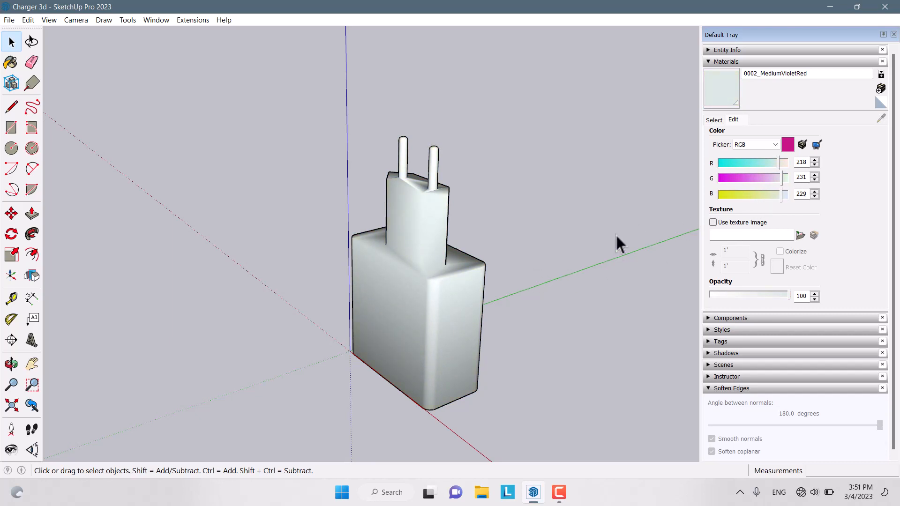
{"action": "middle_click_drag", "start_coordinate": [539, 261], "coordinate": [586, 255]}
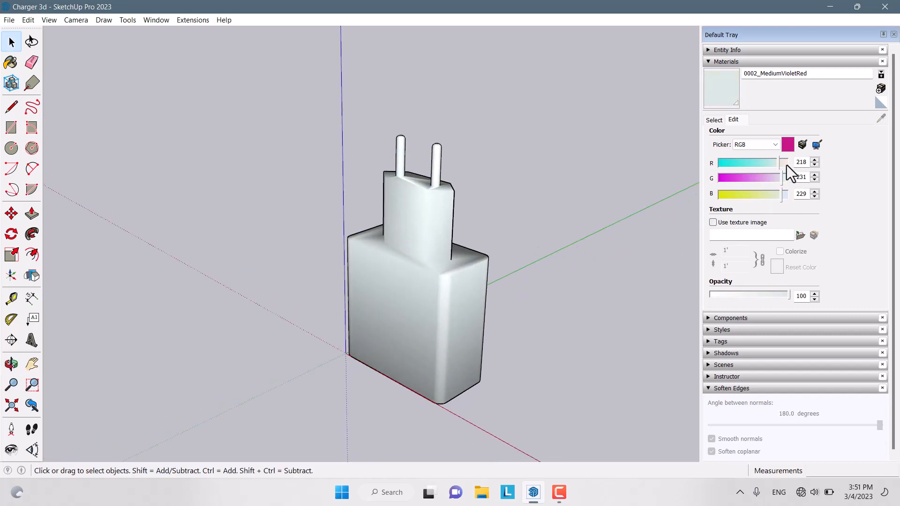
{"action": "left_click", "coordinate": [558, 495]}
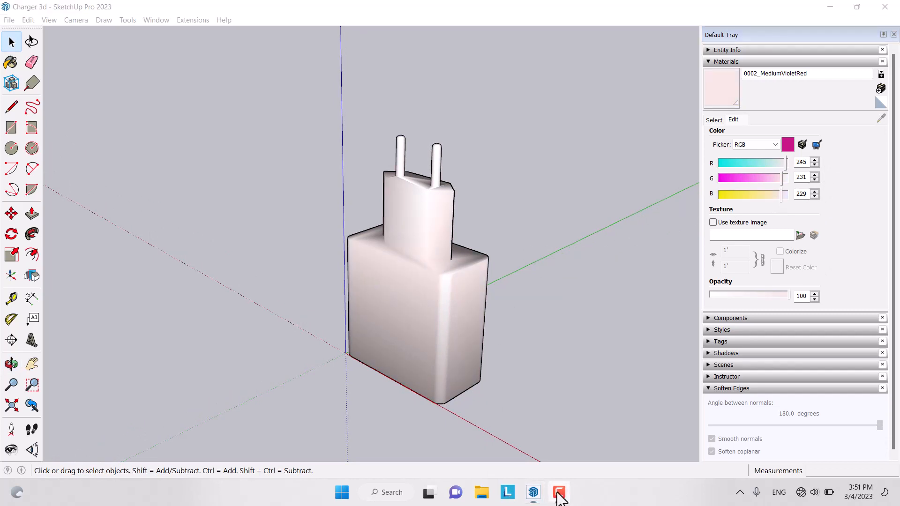